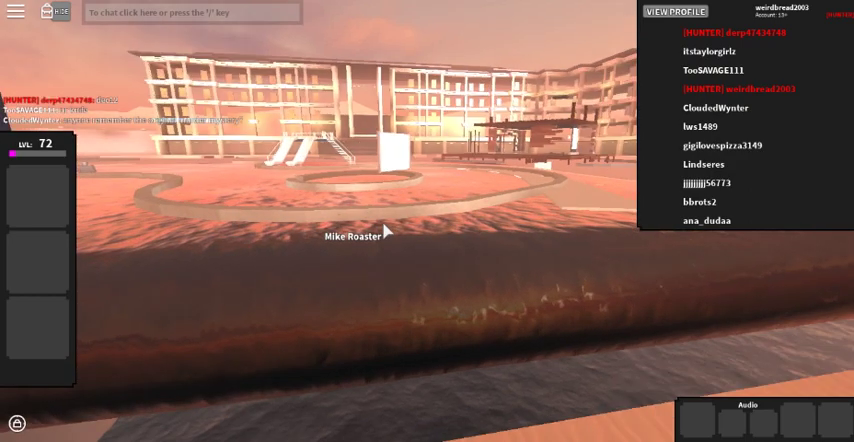
Step: Walk across the lobby plaza past the ring and climb the stairs onto the blue platform
{"action": "key", "text": "w"}
{"action": "key", "text": "w"}
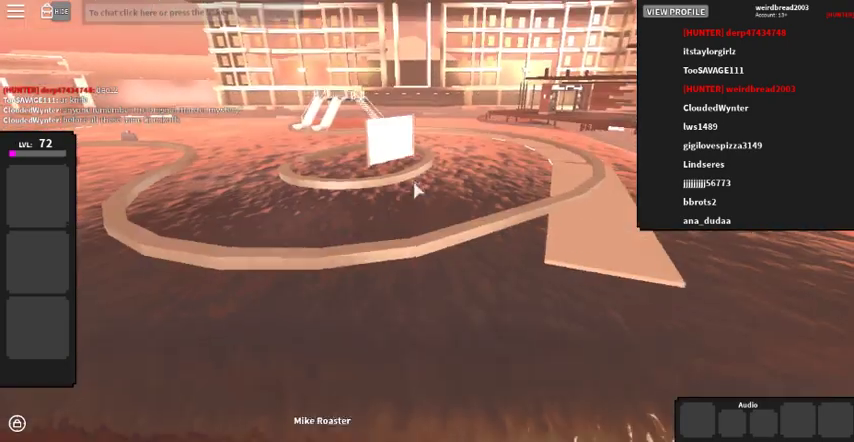
{"action": "key", "text": "w"}
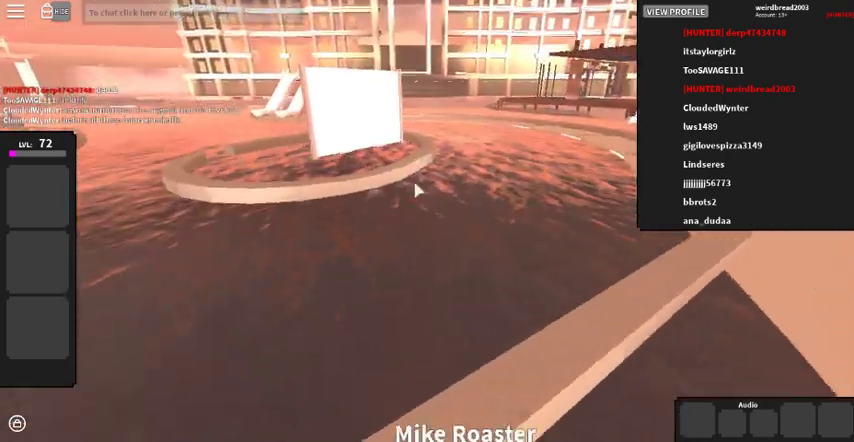
{"action": "key", "text": "w"}
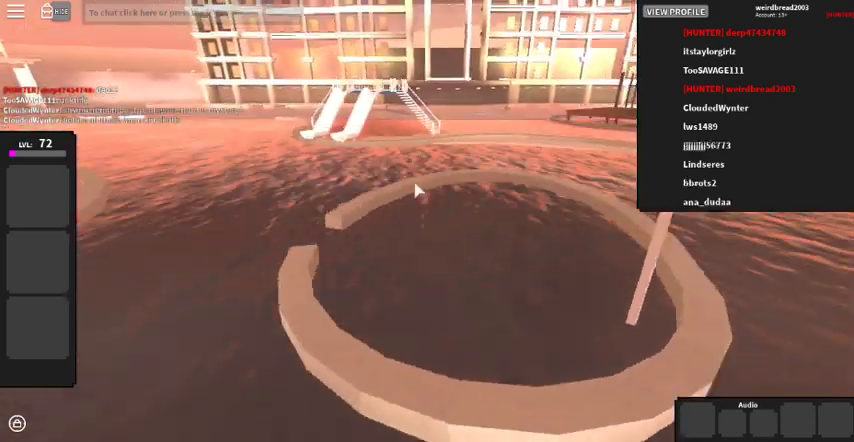
{"action": "key", "text": "w"}
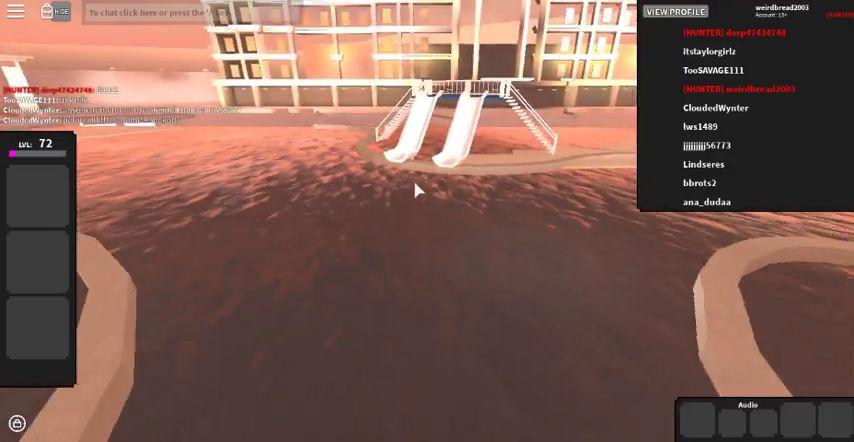
{"action": "key", "text": "a"}
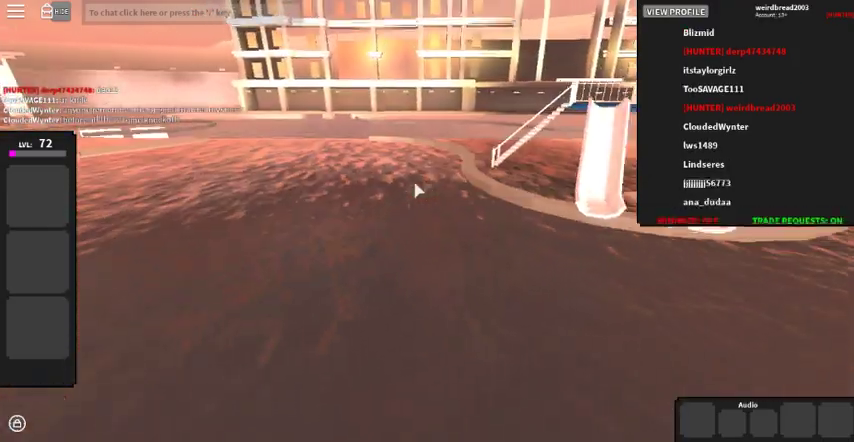
{"action": "key", "text": "d"}
{"action": "key", "text": "w"}
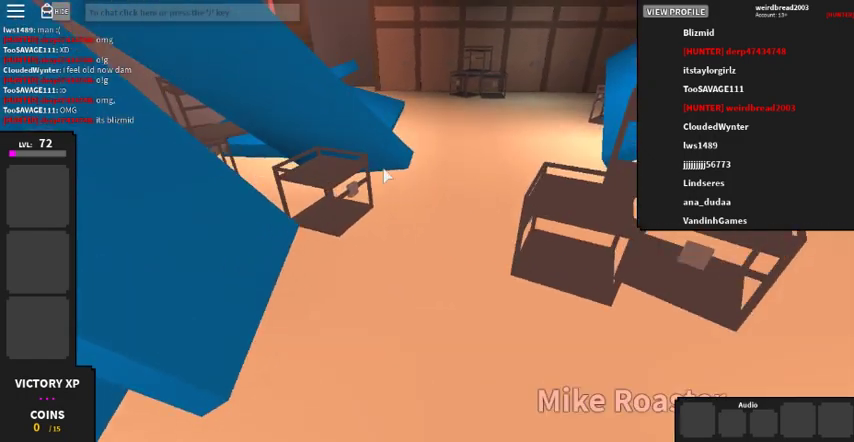
Step: Walk toward the doors and crates, turn into the locker hallway, and bring up the pause menu
{"action": "key", "text": "w"}
{"action": "key", "text": "w"}
{"action": "key", "text": "w"}
{"action": "key", "text": "w"}
{"action": "key", "text": "a"}
{"action": "key", "text": "Escape"}
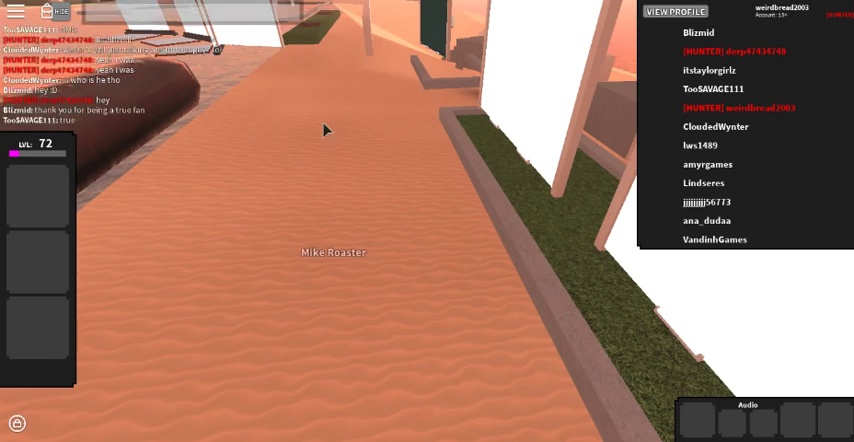
{"action": "left_click", "coordinate": [191, 12]}
{"action": "type", "text": "Thanks"}
{"action": "type", "text": "erp"}
Step: Send chat messages thanking fans, confessing the prank, and announcing a reward
{"action": "key", "text": "Return"}
{"action": "type", "text": "pranked you"}
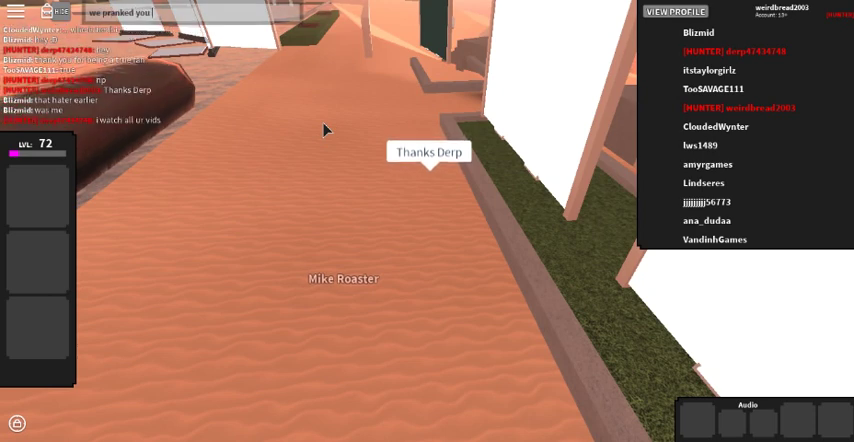
{"action": "type", "text": " earlier lol"}
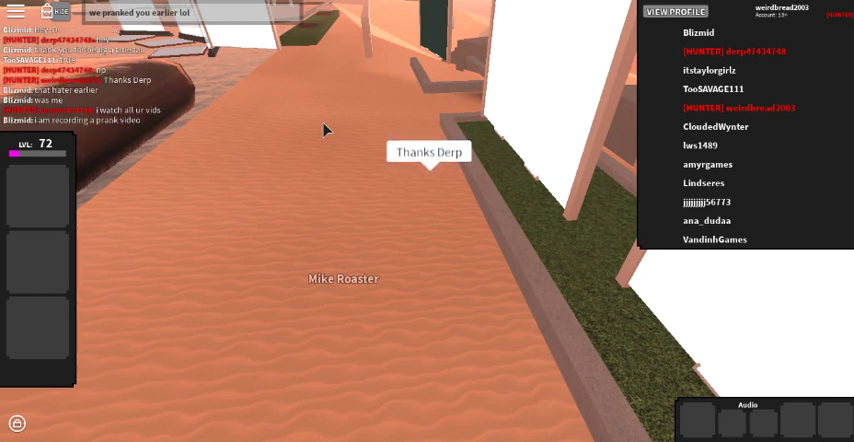
{"action": "key", "text": "Return"}
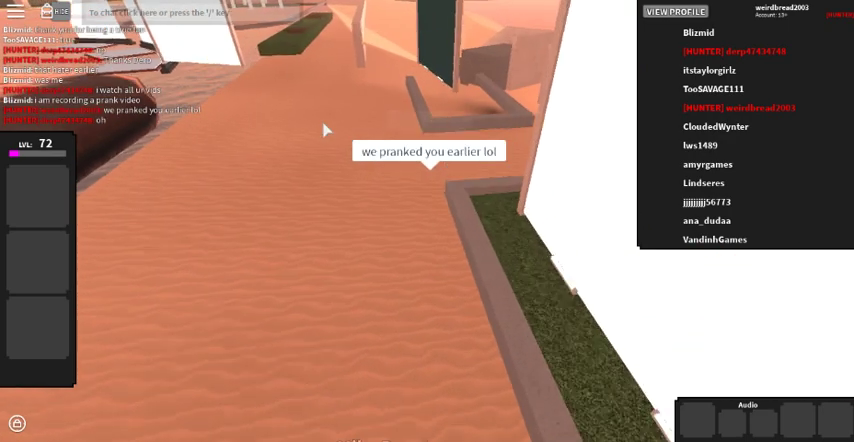
{"action": "key", "text": "slash"}
{"action": "type", "text": "so yeah"}
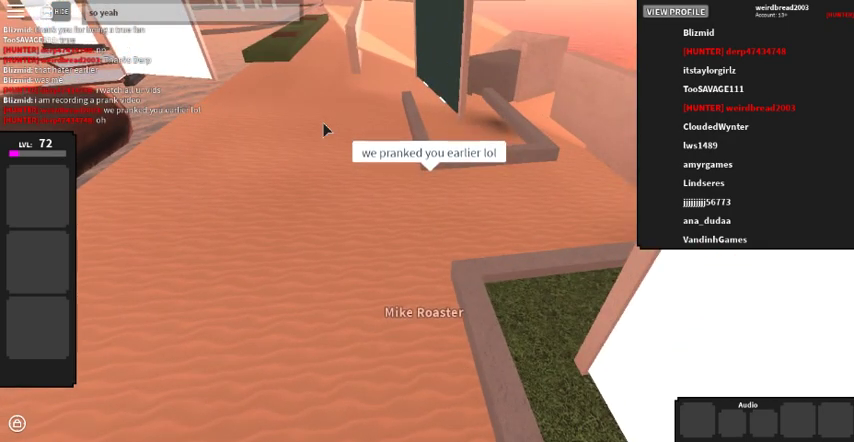
{"action": "type", "text": " you're getting a reward from the both of us."}
{"action": "key", "text": "Return"}
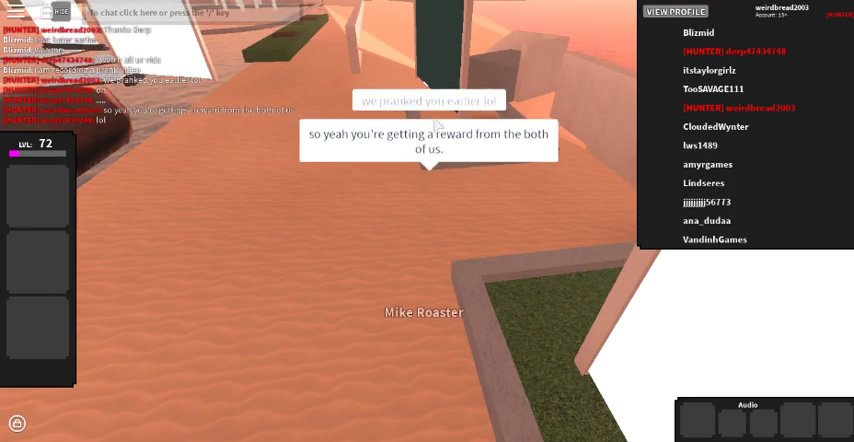
Step: Walk past the planter and along the sandy path
{"action": "key", "text": "d"}
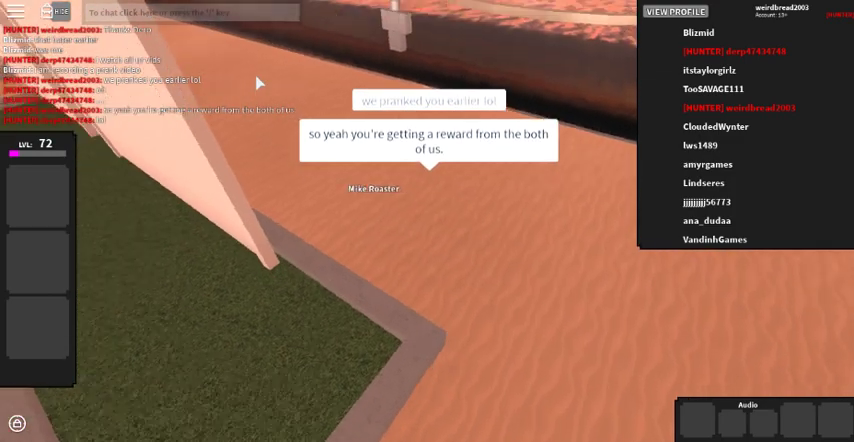
{"action": "key", "text": "d"}
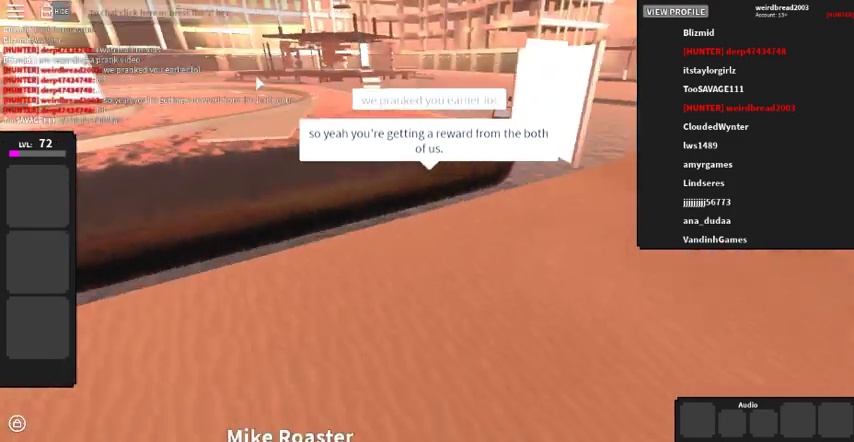
{"action": "key", "text": "w"}
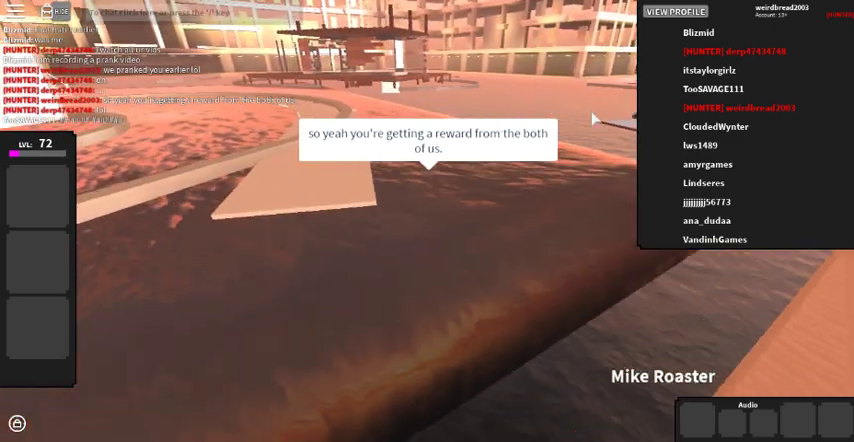
{"action": "key", "text": "w"}
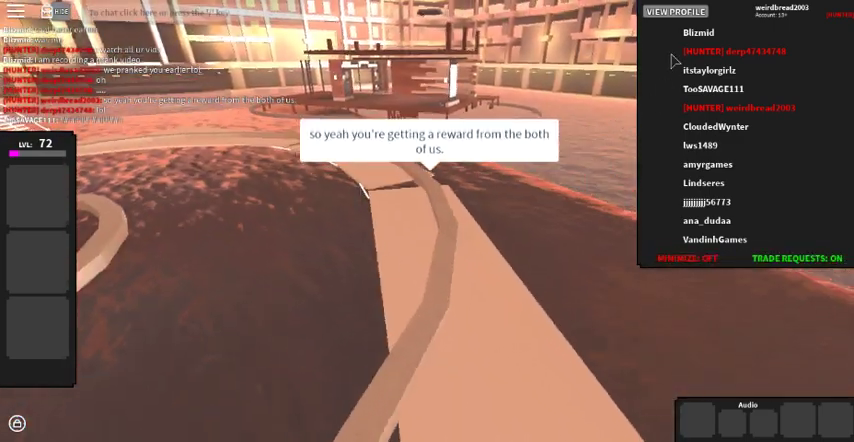
{"action": "key", "text": "w"}
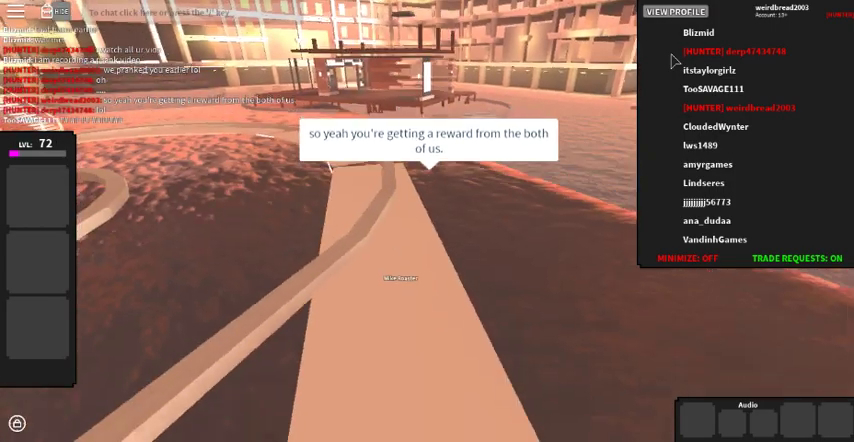
{"action": "key", "text": "a"}
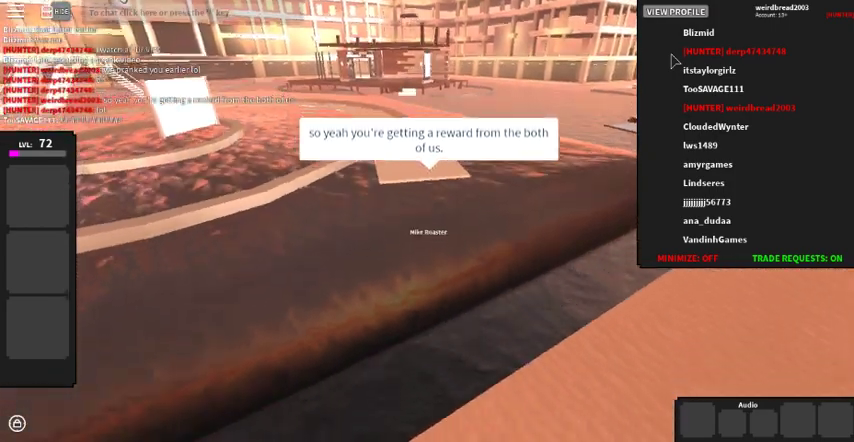
{"action": "key", "text": "s"}
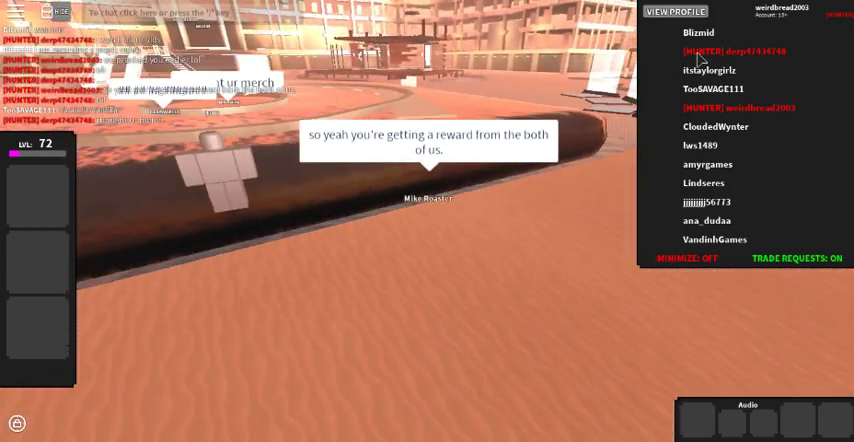
Step: Cross the dark path and follow the pale path to the edge of the dock
{"action": "key", "text": "w"}
{"action": "key", "text": "w"}
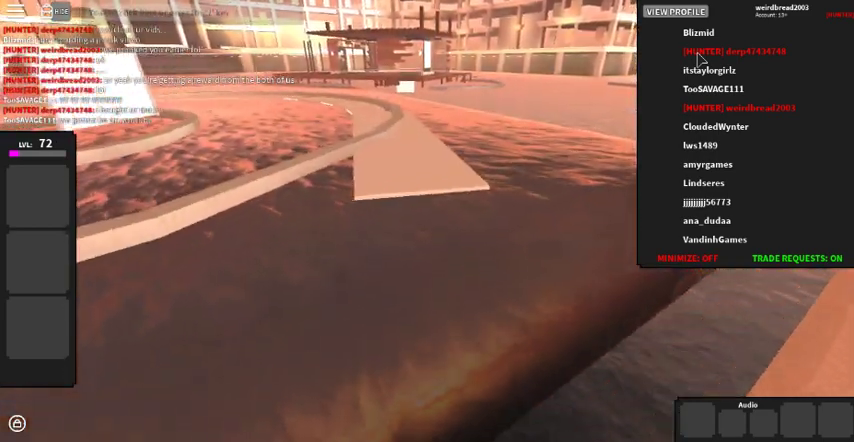
{"action": "key", "text": "w"}
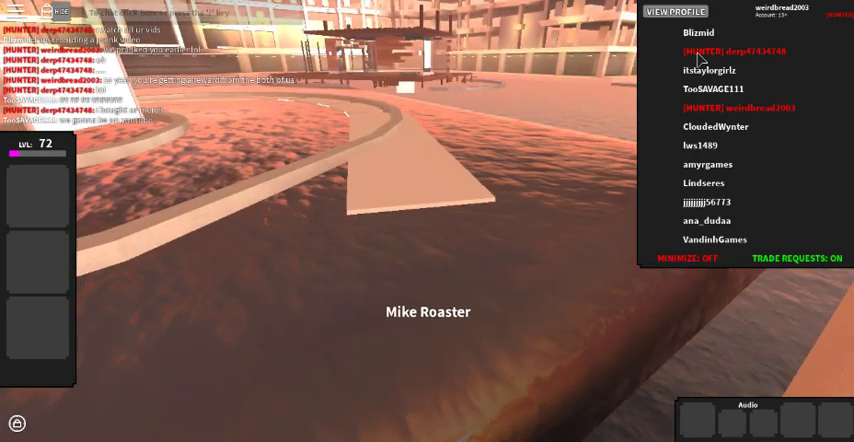
{"action": "key", "text": "w"}
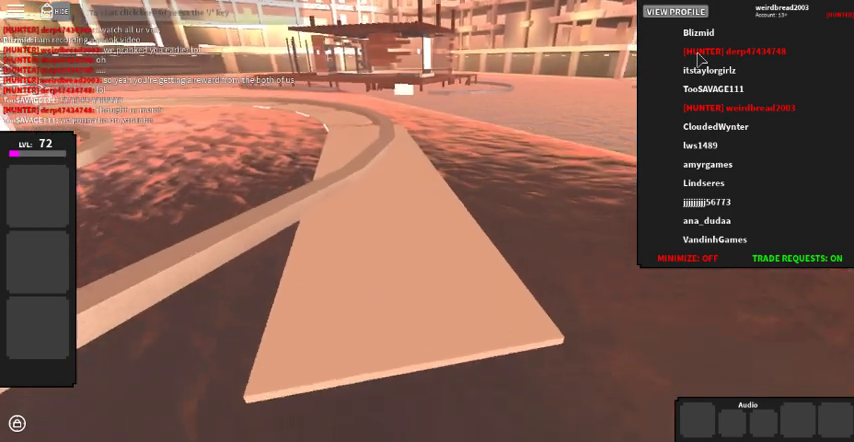
{"action": "key", "text": "w"}
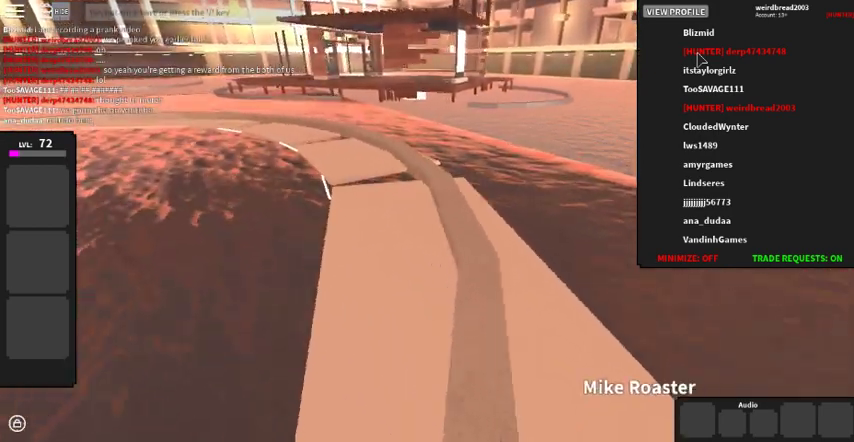
{"action": "key", "text": "w"}
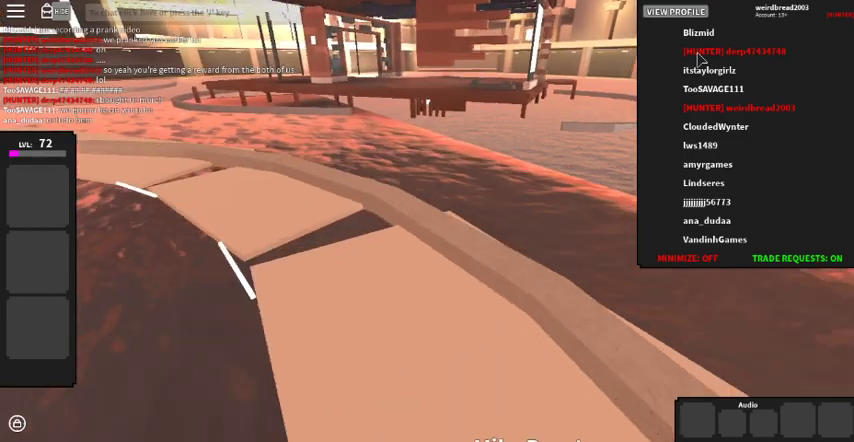
{"action": "key", "text": "w"}
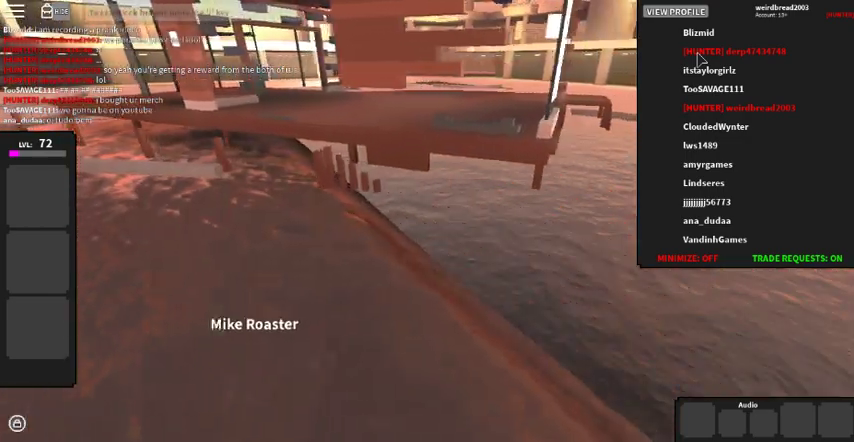
{"action": "key", "text": "s"}
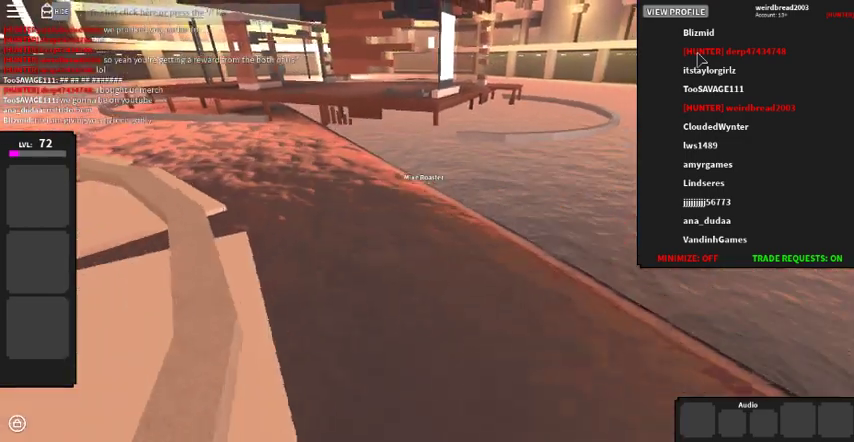
{"action": "key", "text": "s"}
{"action": "type", "text": "you're getting a god"}
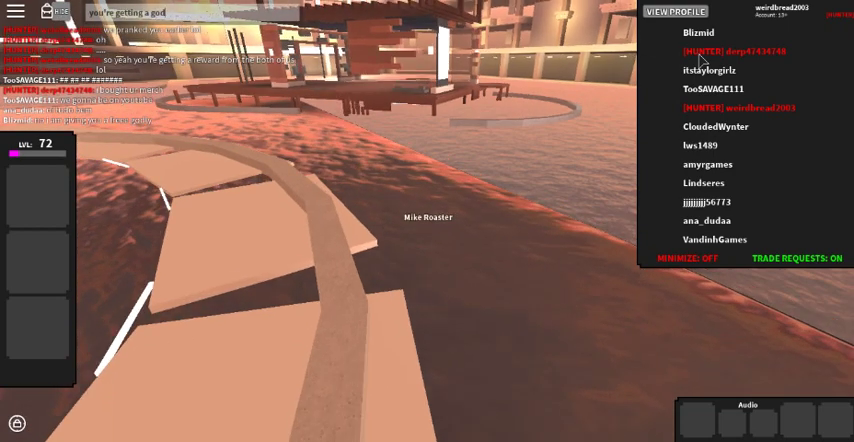
{"action": "type", "text": "ly fr"}
{"action": "type", "text": "om the both of us"}
Step: Announce the godly reward in chat, try trading from a player's profile, then view your inventory
{"action": "key", "text": "Return"}
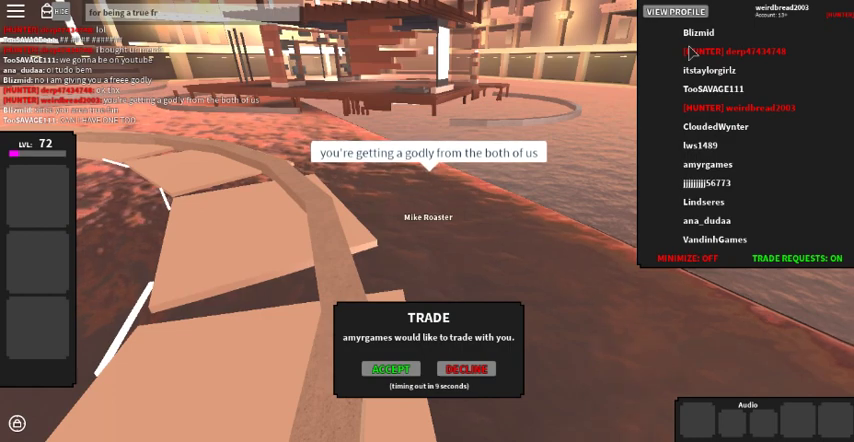
{"action": "key", "text": "Escape"}
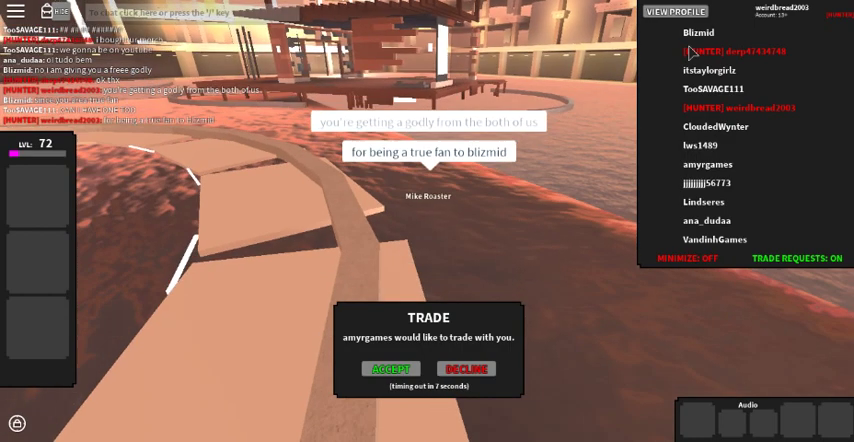
{"action": "left_click", "coordinate": [745, 51]}
{"action": "left_click", "coordinate": [540, 323]}
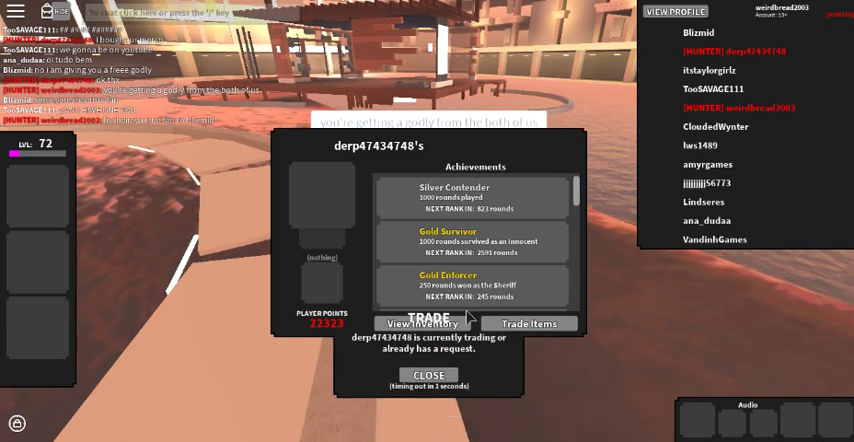
{"action": "left_click", "coordinate": [590, 142]}
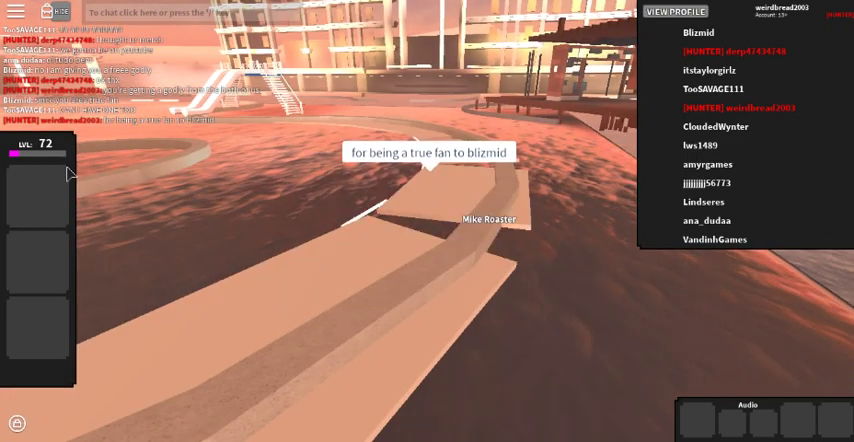
{"action": "left_click", "coordinate": [38, 194]}
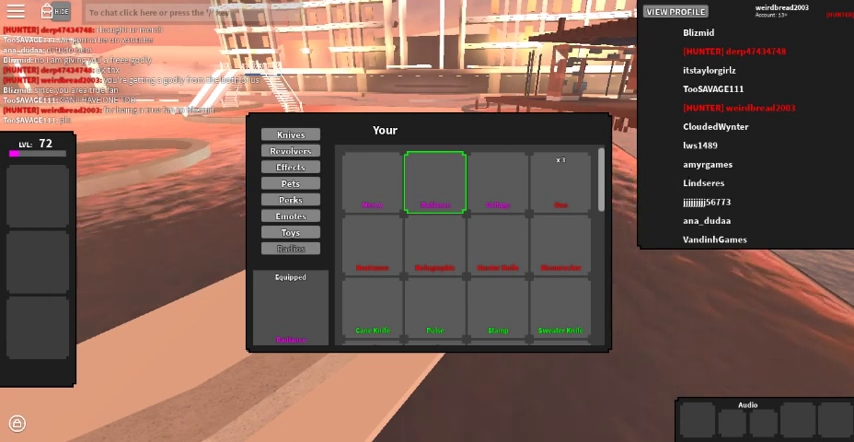
{"action": "left_click", "coordinate": [285, 152]}
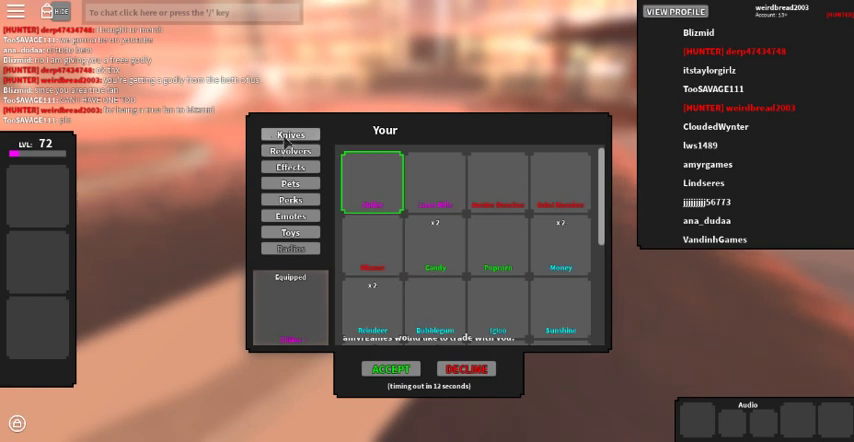
{"action": "left_click", "coordinate": [287, 137]}
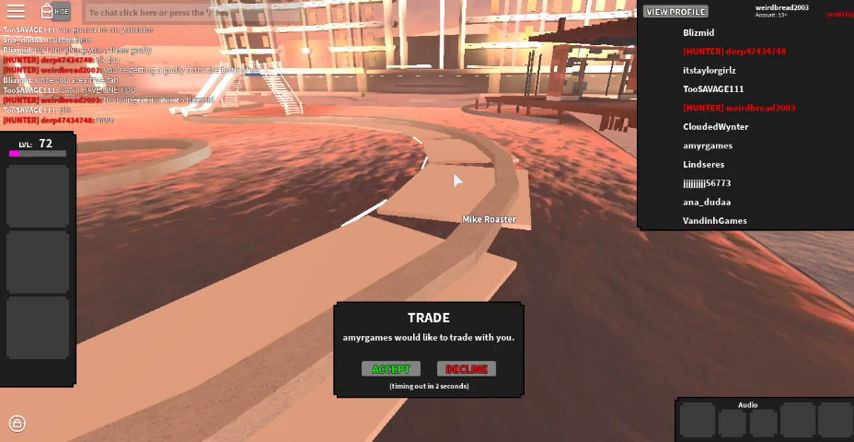
{"action": "left_click", "coordinate": [685, 55]}
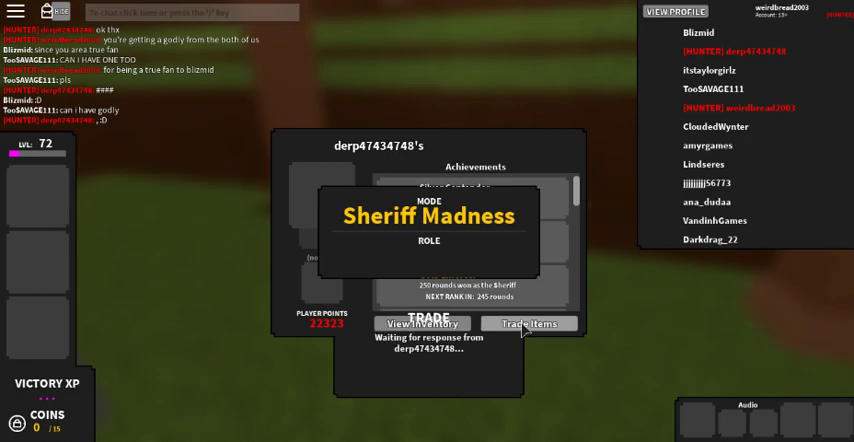
{"action": "left_click", "coordinate": [584, 133]}
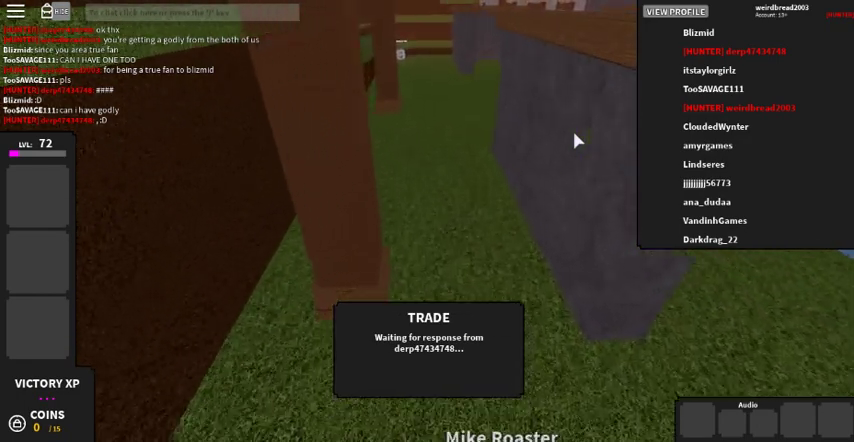
{"action": "key", "text": "w"}
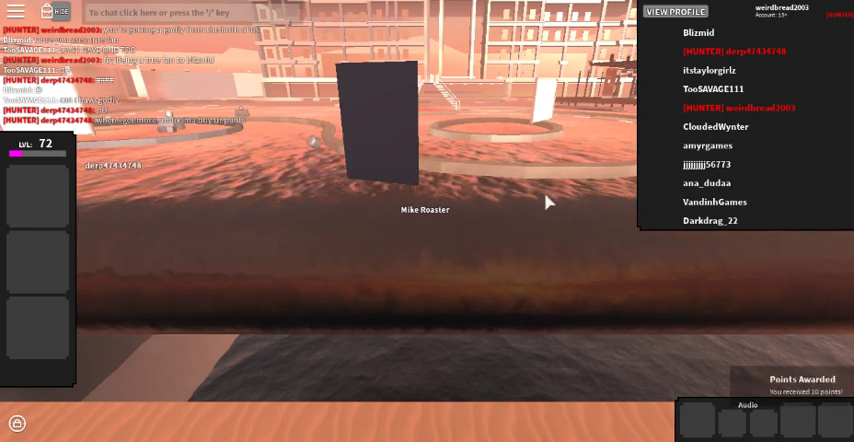
{"action": "key", "text": "slash"}
{"action": "type", "text": "derp"}
{"action": "key", "text": "Return"}
{"action": "key", "text": "slash"}
{"action": "type", "text": "accept my"}
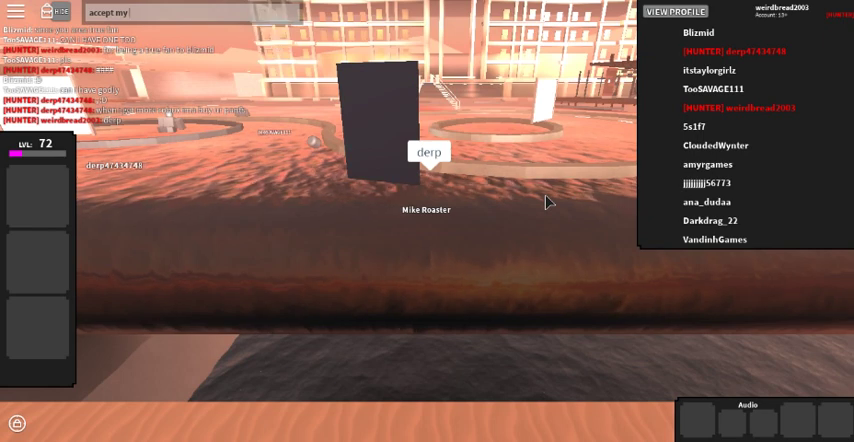
{"action": "type", "text": " reques"}
{"action": "key", "text": "Return"}
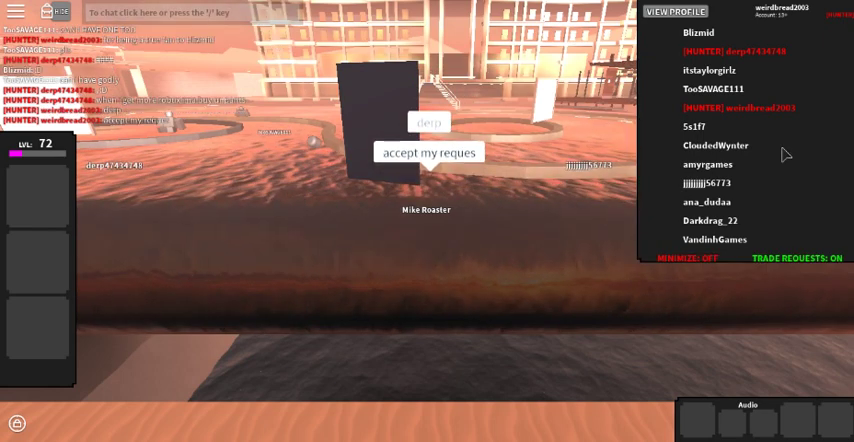
{"action": "key", "text": "slash"}
{"action": "type", "text": "givign a free godly"}
{"action": "key", "text": "Return"}
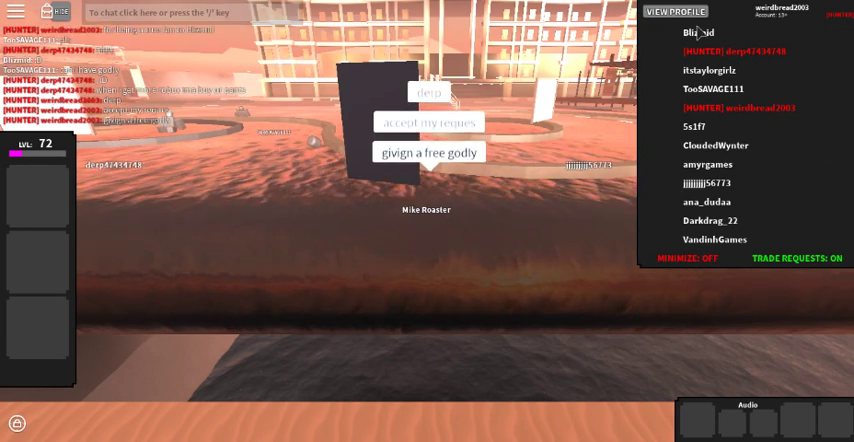
{"action": "left_click", "coordinate": [707, 55]}
Step: Request a trade, dismiss the already-trading notice, and offer a godly knife
{"action": "left_click", "coordinate": [553, 326]}
{"action": "left_click", "coordinate": [553, 326]}
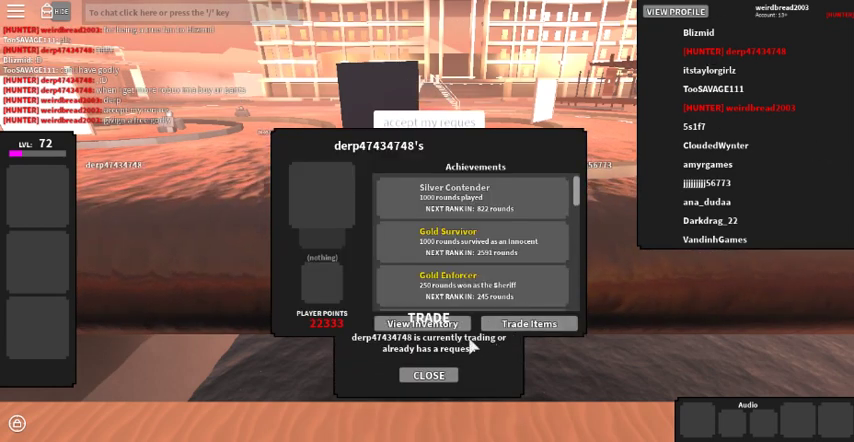
{"action": "left_click", "coordinate": [420, 374]}
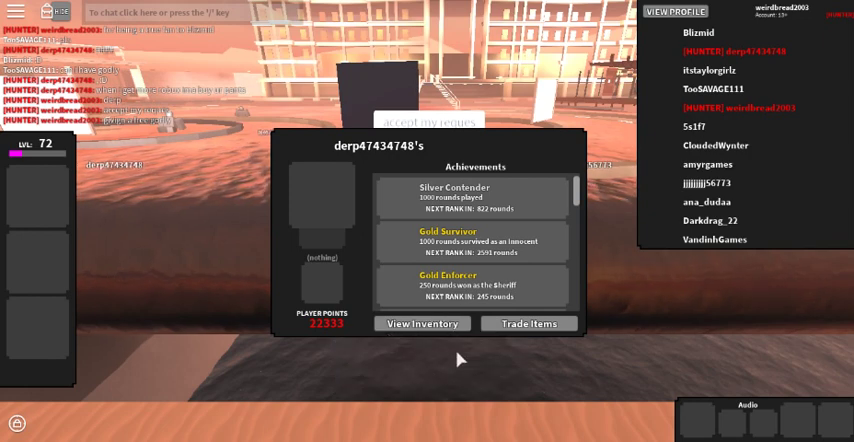
{"action": "left_click", "coordinate": [500, 324]}
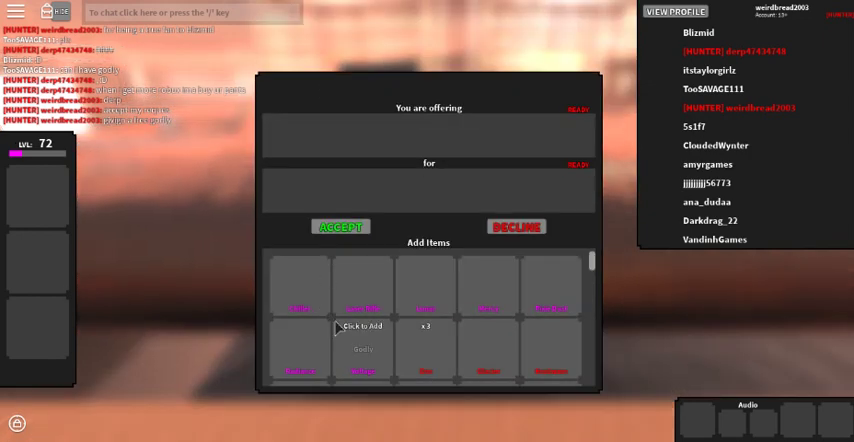
{"action": "left_click", "coordinate": [488, 298]}
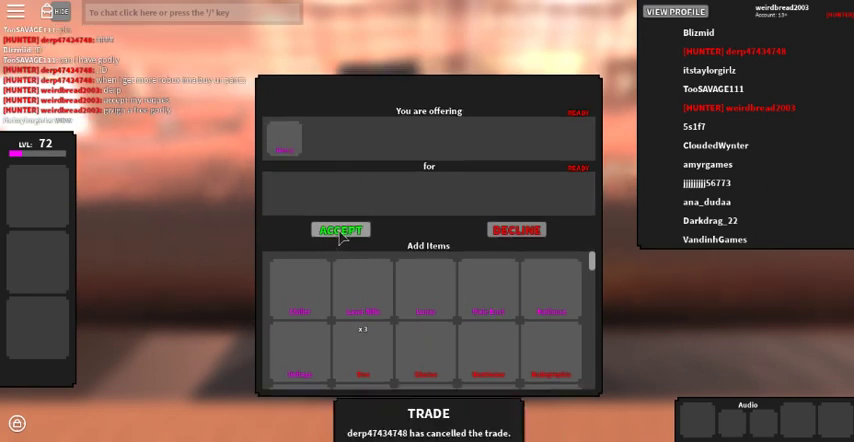
{"action": "key", "text": "slash"}
{"action": "type", "text": "m givi"}
{"action": "key", "text": "BackSpace"}
{"action": "type", "text": "fre"}
{"action": "type", "text": "dly"}
{"action": "key", "text": "Return"}
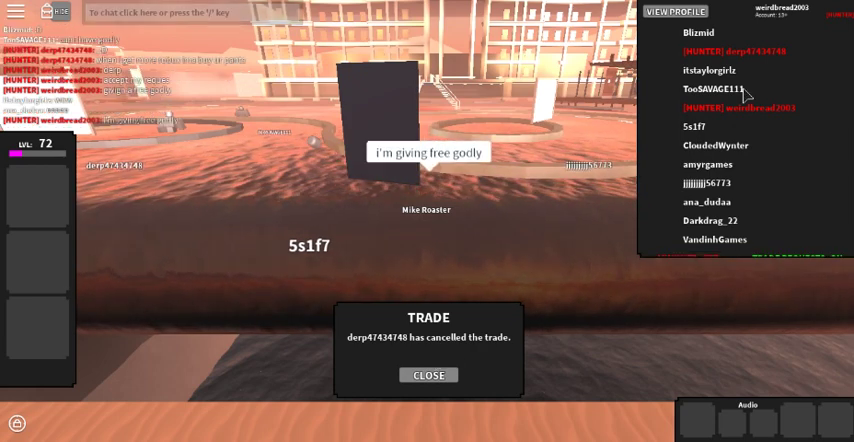
{"action": "left_click", "coordinate": [740, 52]}
{"action": "left_click", "coordinate": [540, 323]}
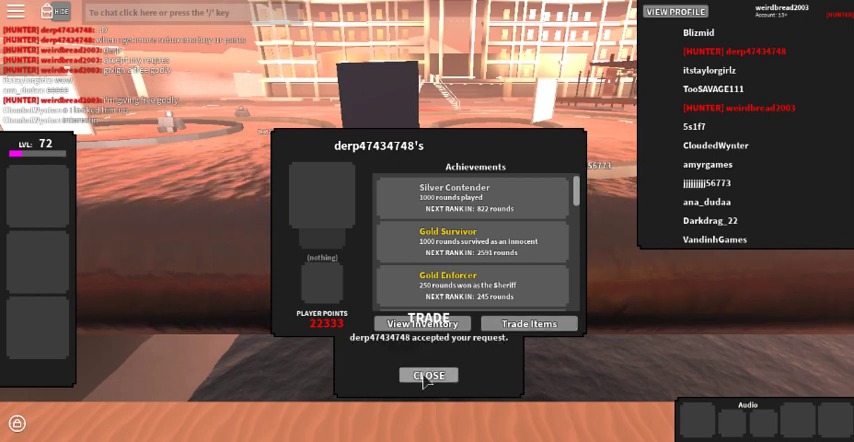
Step: Add a godly knife to the offer and accept the trade
{"action": "left_click", "coordinate": [424, 377]}
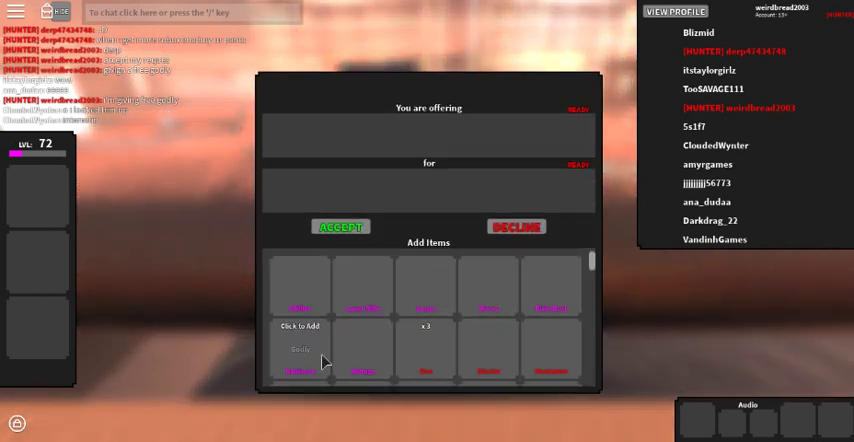
{"action": "left_click", "coordinate": [491, 289]}
{"action": "left_click", "coordinate": [328, 229]}
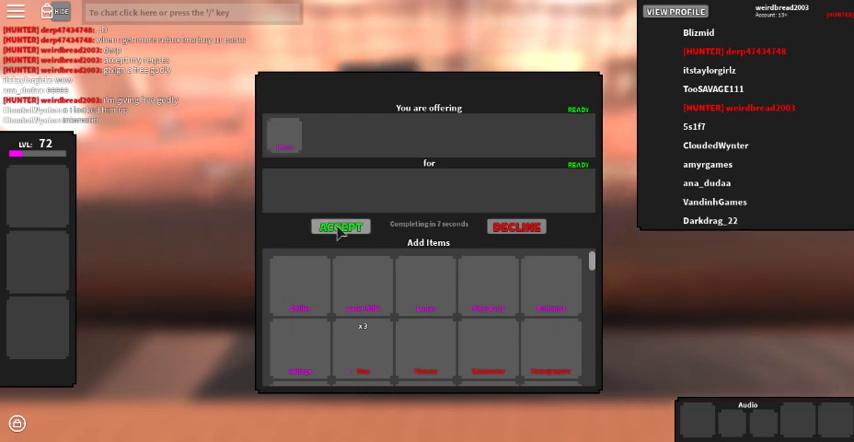
Step: Chat 'there you go' and dismiss the trade-completed notice
{"action": "key", "text": "slash"}
{"action": "type", "text": "there you go"}
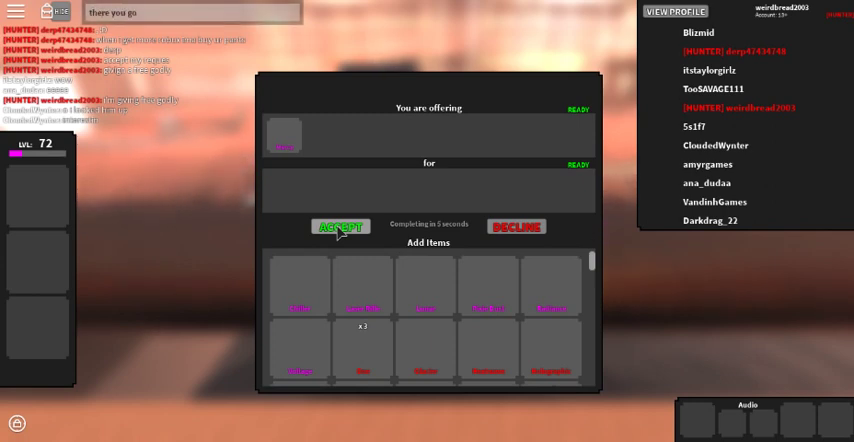
{"action": "key", "text": "Return"}
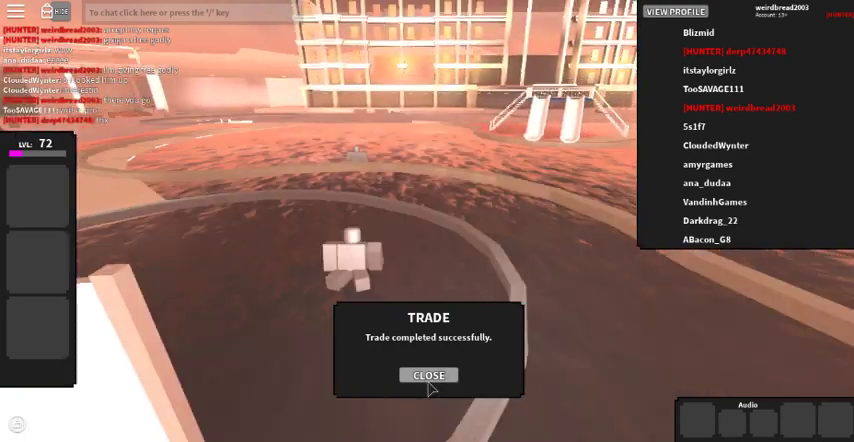
{"action": "left_click", "coordinate": [429, 375]}
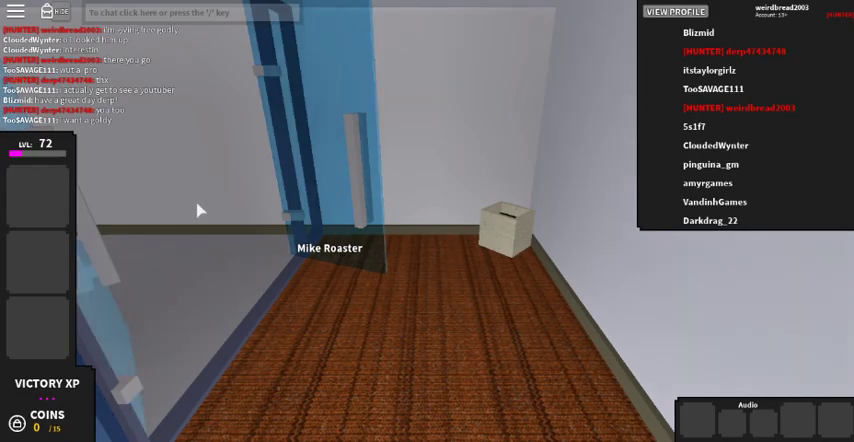
{"action": "key", "text": "w"}
{"action": "key", "text": "w"}
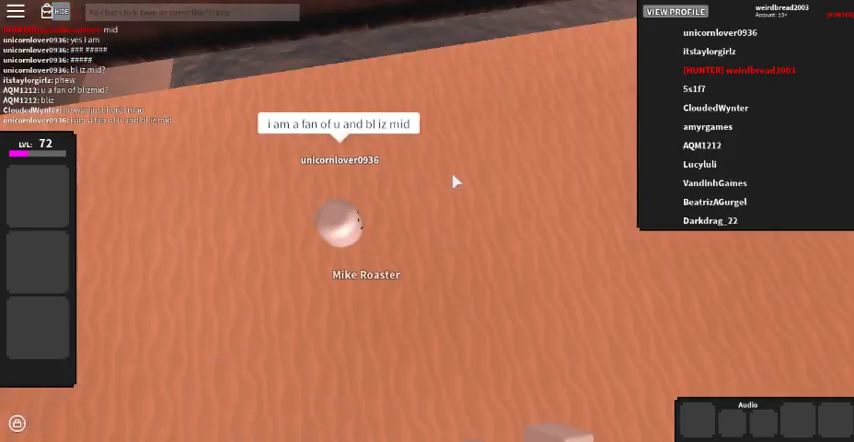
{"action": "key", "text": "w"}
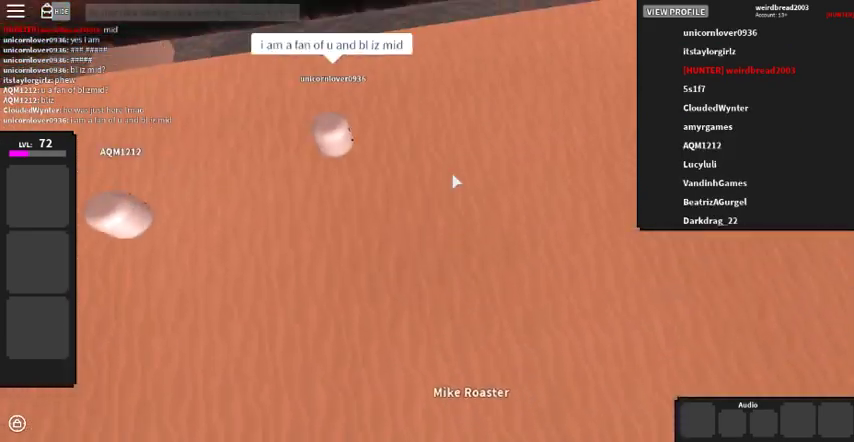
{"action": "key", "text": "w"}
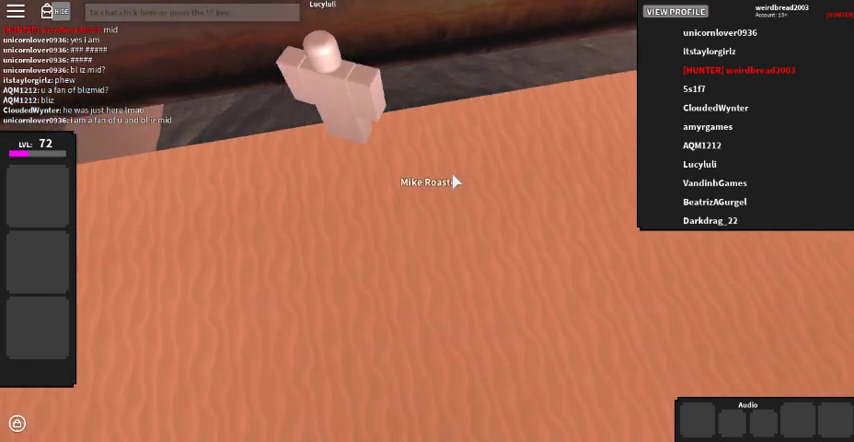
{"action": "key", "text": "w"}
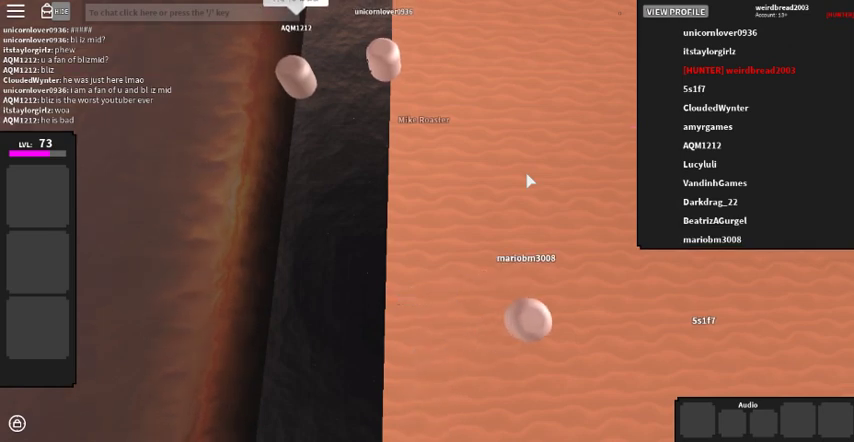
Step: View another player's revolvers in their inventory, then close it and walk off the ledge
{"action": "left_click", "coordinate": [668, 40]}
{"action": "left_click", "coordinate": [403, 326]}
{"action": "left_click", "coordinate": [280, 152]}
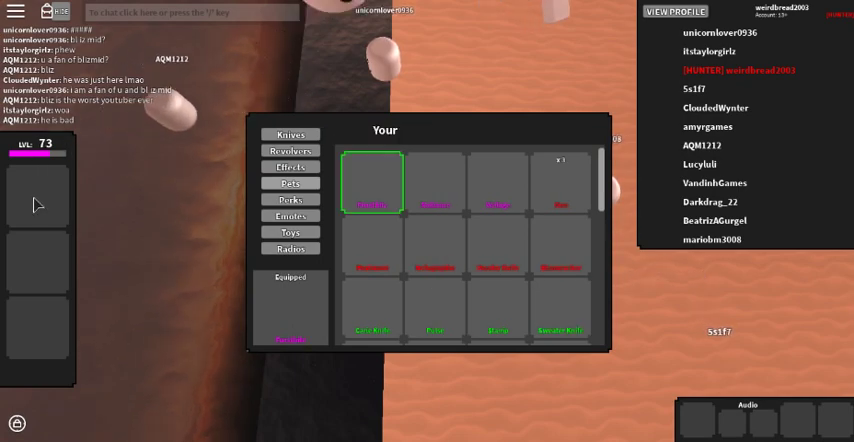
{"action": "key", "text": "w"}
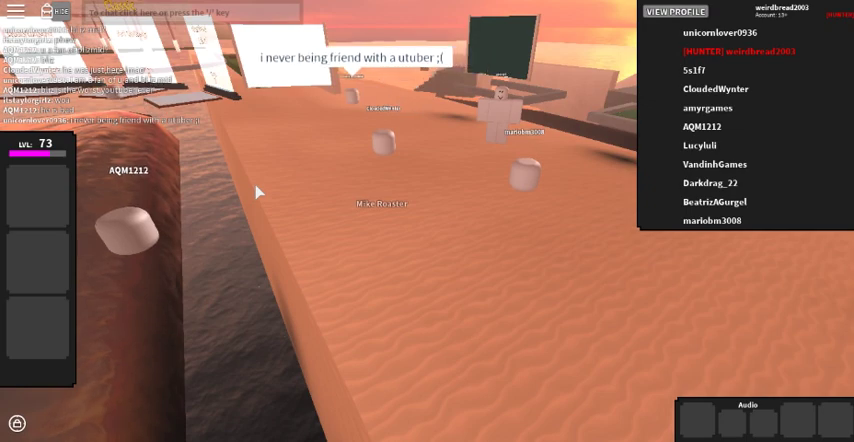
{"action": "key", "text": "w"}
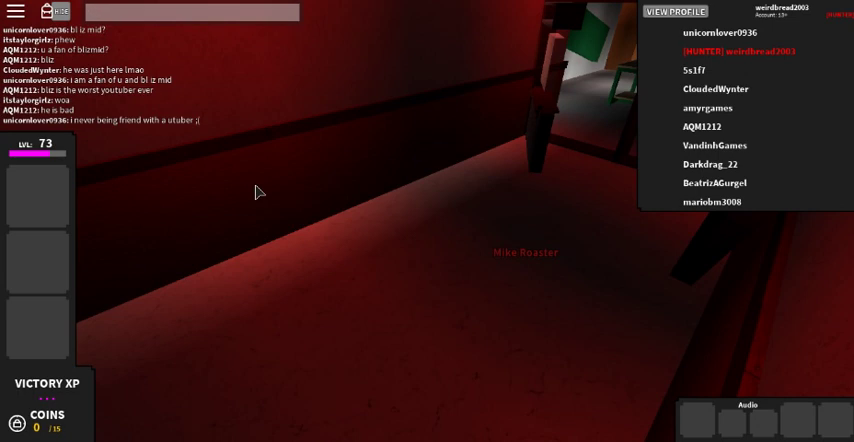
Step: Explore the red room and the desk room, then head down the hallway toward the glass doors
{"action": "key", "text": "w"}
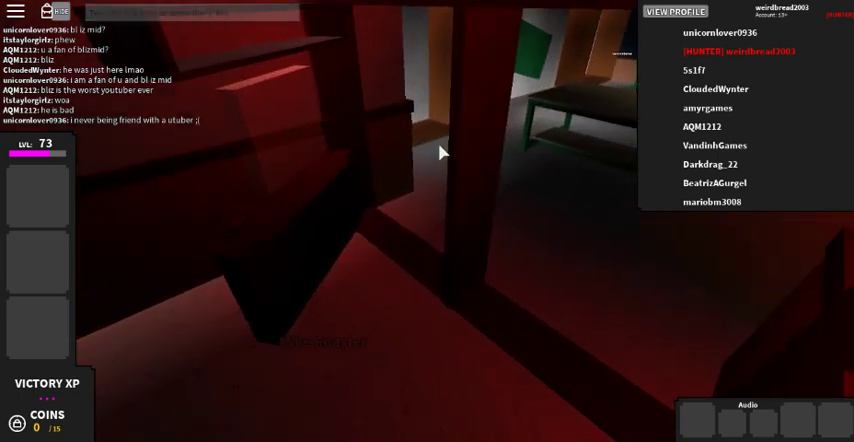
{"action": "key", "text": "w"}
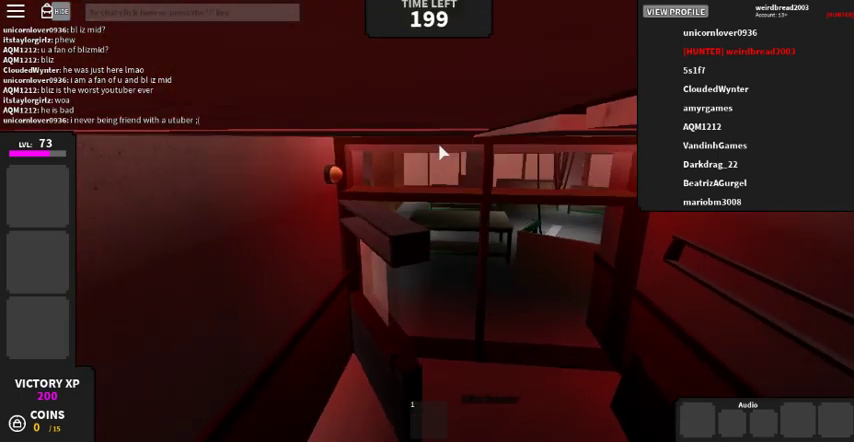
{"action": "key", "text": "s"}
{"action": "key", "text": "1"}
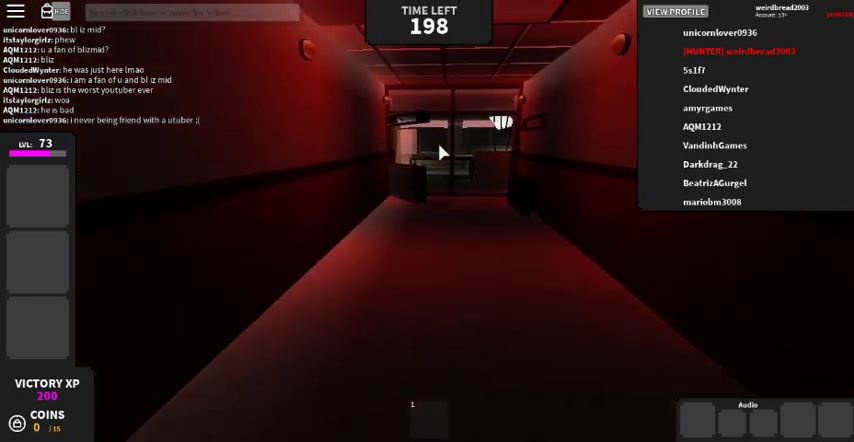
{"action": "key", "text": "w"}
{"action": "key", "text": "1"}
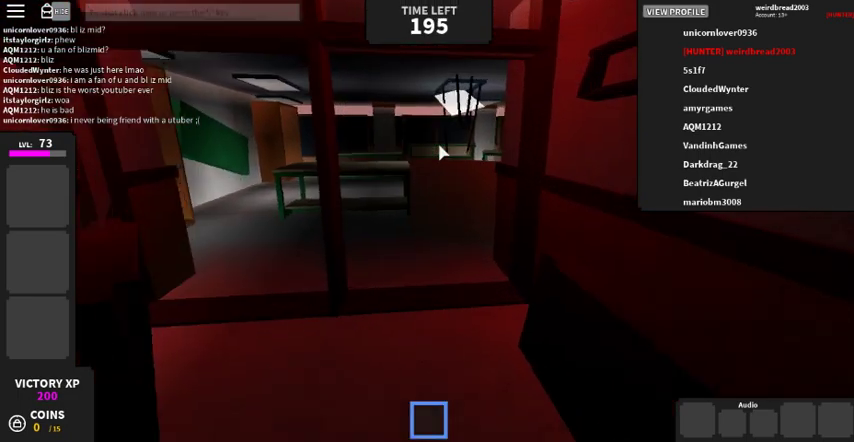
{"action": "key", "text": "w"}
{"action": "key", "text": "1"}
{"action": "key", "text": "w"}
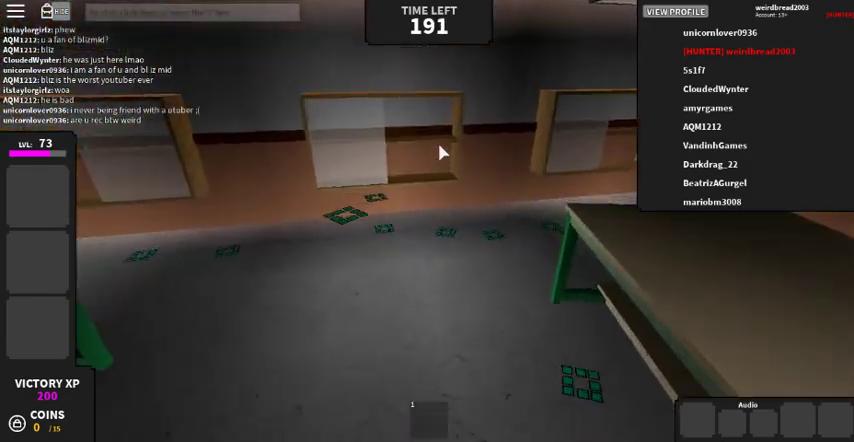
{"action": "key", "text": "w"}
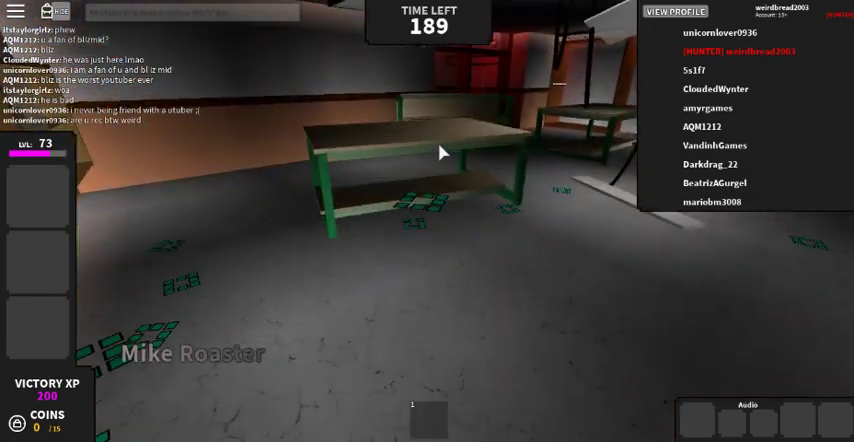
{"action": "key", "text": "w"}
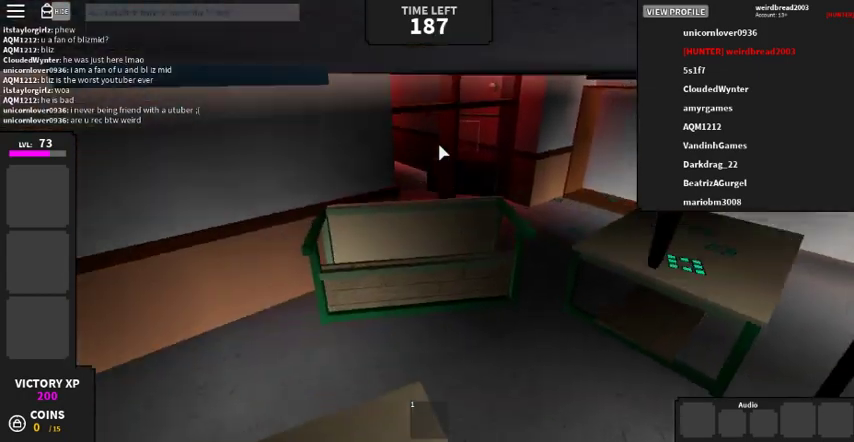
{"action": "key", "text": "w"}
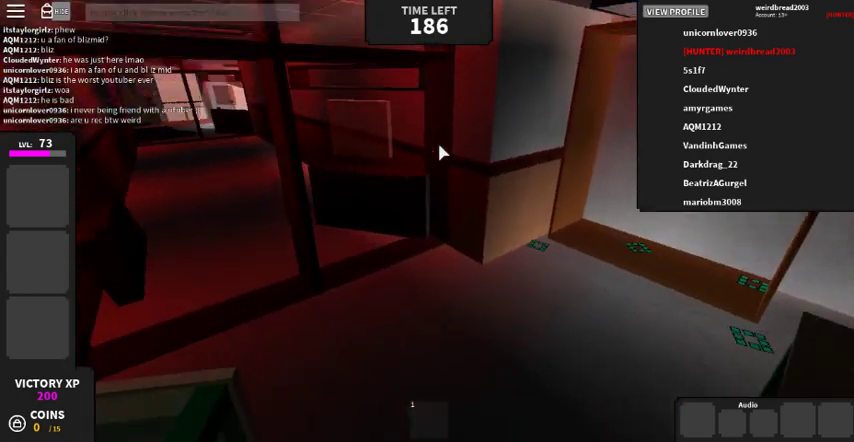
{"action": "key", "text": "w"}
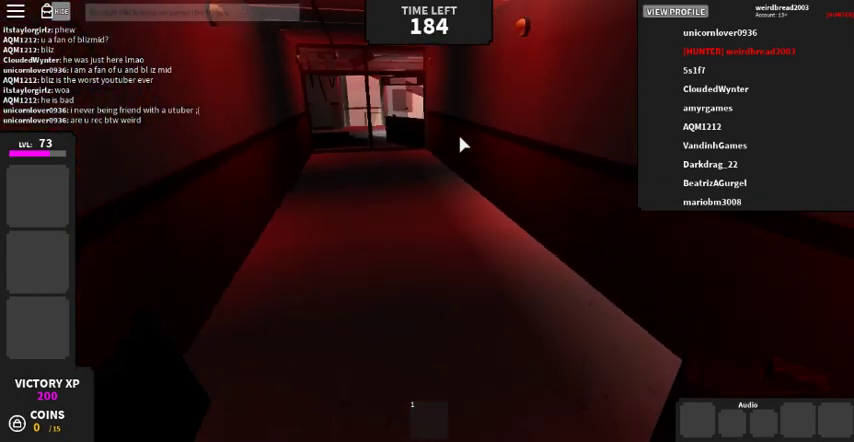
{"action": "key", "text": "w"}
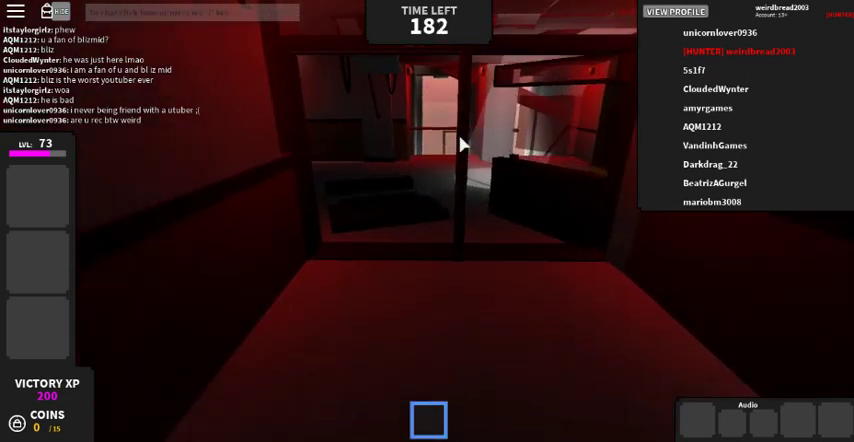
Step: Go through the dark doorway and walk along the red-lit hallway past Darkdrag_22
{"action": "key", "text": "w"}
{"action": "key", "text": "1"}
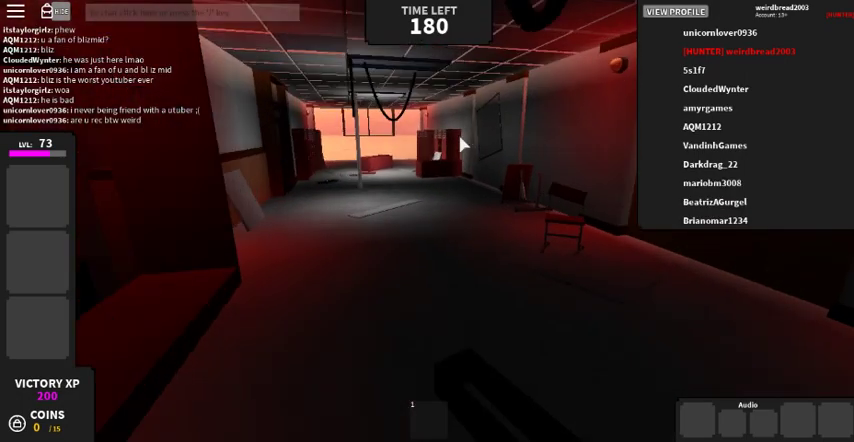
{"action": "key", "text": "w"}
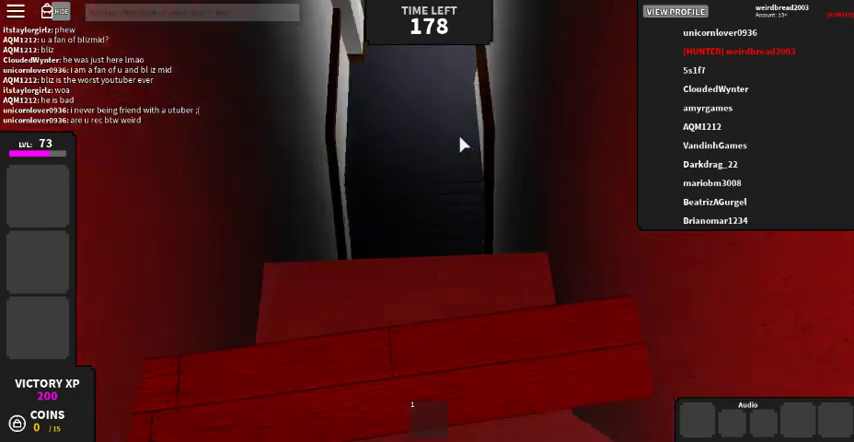
{"action": "key", "text": "w"}
{"action": "key", "text": "1"}
{"action": "key", "text": "w"}
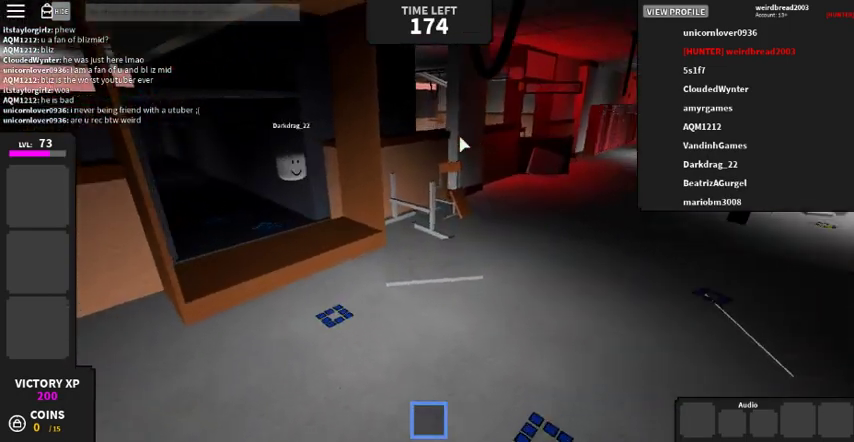
{"action": "key", "text": "w"}
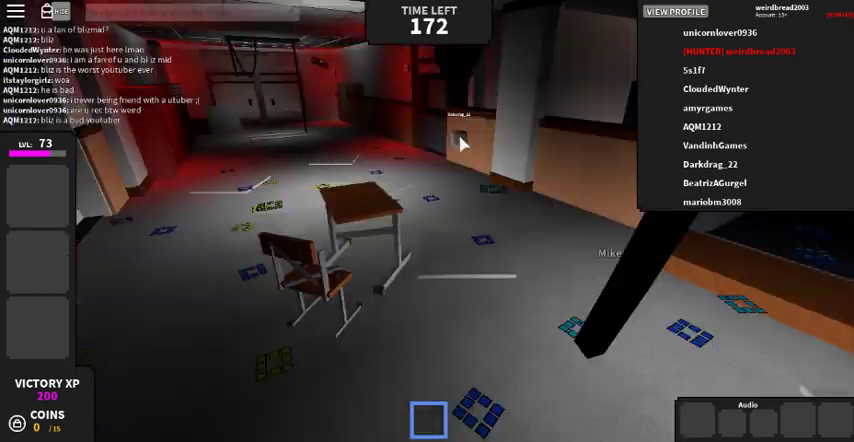
{"action": "key", "text": "1"}
{"action": "key", "text": "w"}
{"action": "key", "text": "1"}
{"action": "key", "text": "w"}
{"action": "key", "text": "1"}
{"action": "key", "text": "w"}
{"action": "key", "text": "1"}
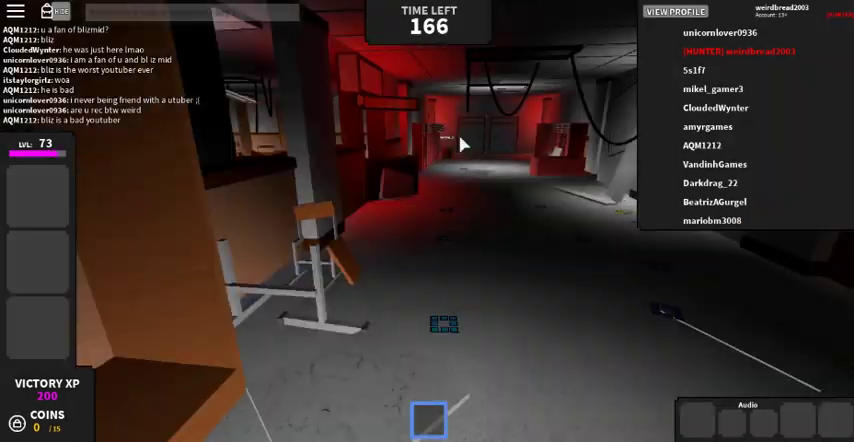
{"action": "key", "text": "1"}
Step: Cross the scattered-desk classroom and take the grey hallway and stairwell down to the red room
{"action": "key", "text": "w"}
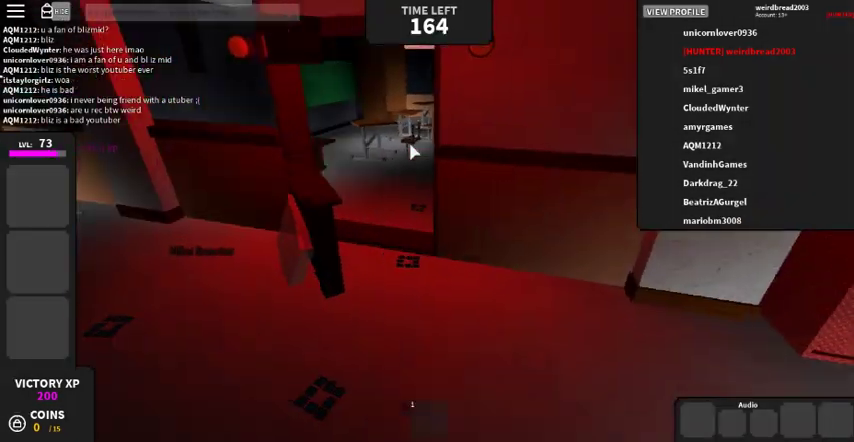
{"action": "key", "text": "w"}
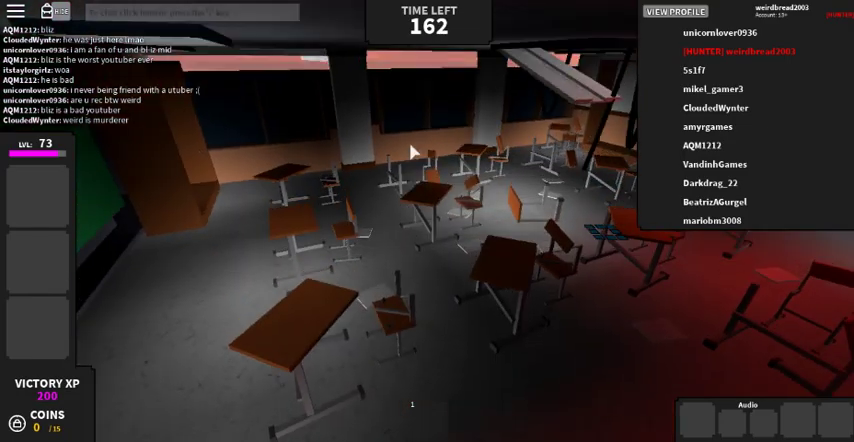
{"action": "key", "text": "w"}
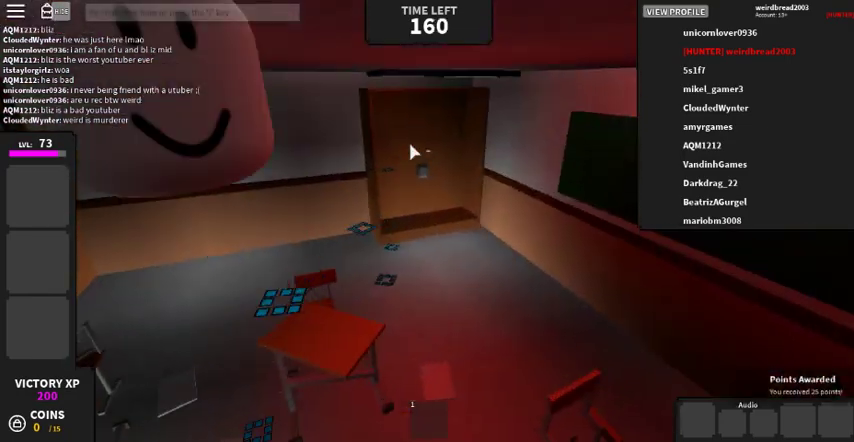
{"action": "key", "text": "1"}
{"action": "key", "text": "w"}
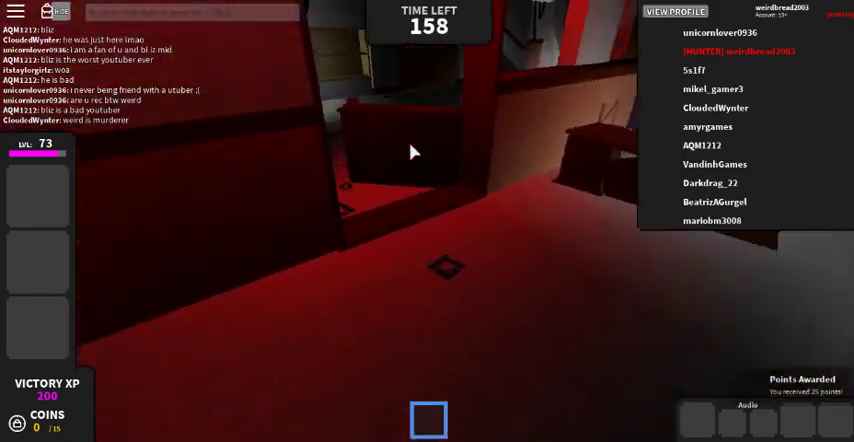
{"action": "key", "text": "w"}
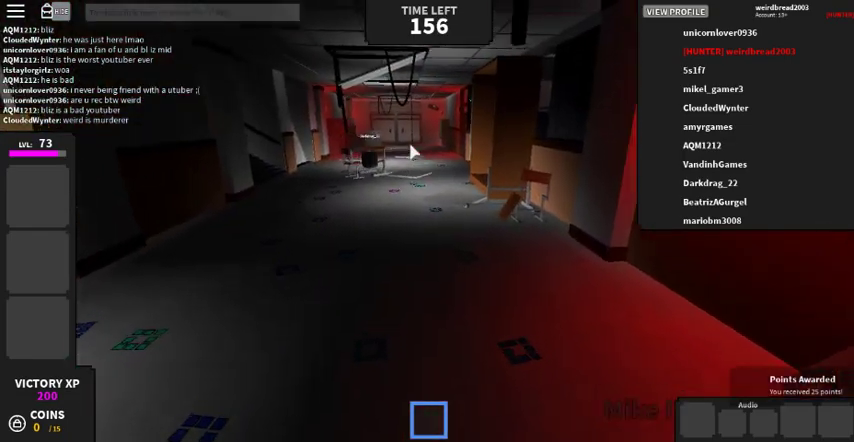
{"action": "key", "text": "w"}
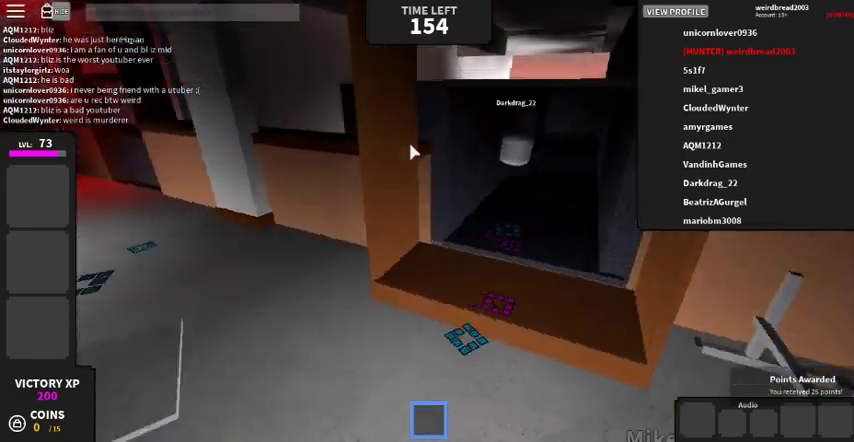
{"action": "key", "text": "w"}
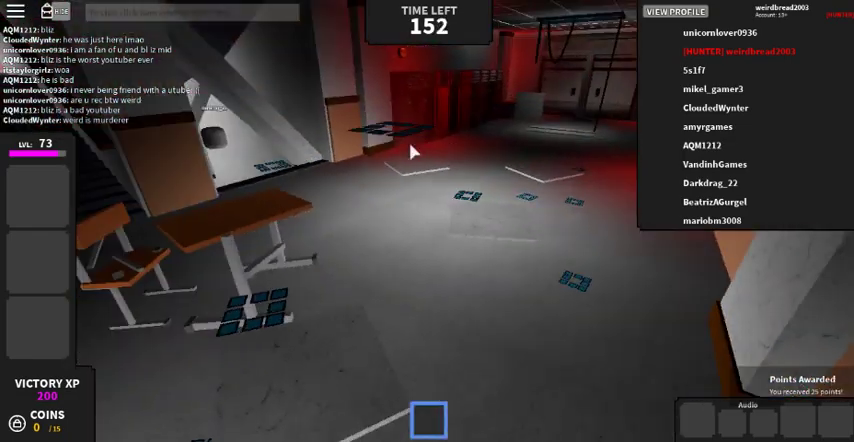
{"action": "key", "text": "w"}
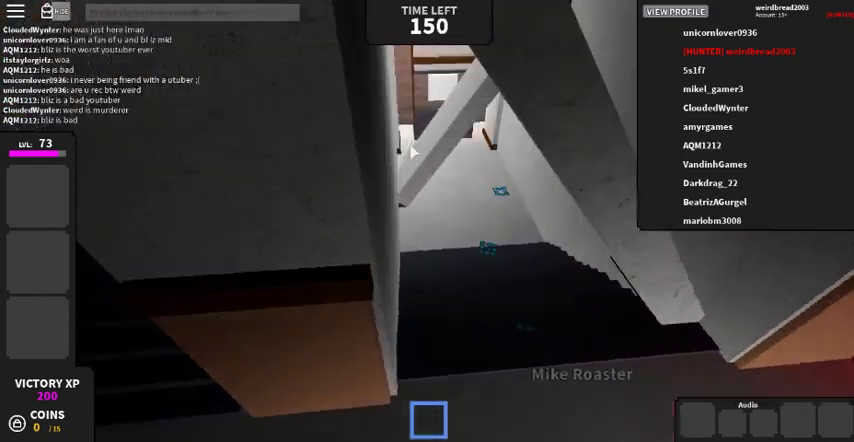
{"action": "key", "text": "w"}
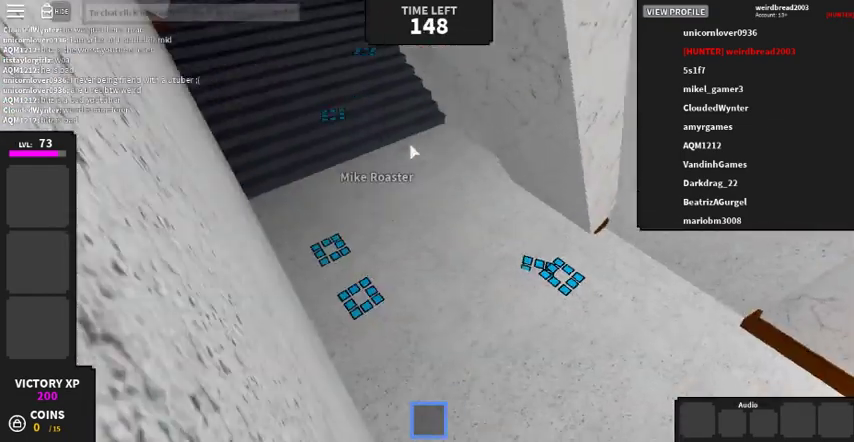
{"action": "key", "text": "w"}
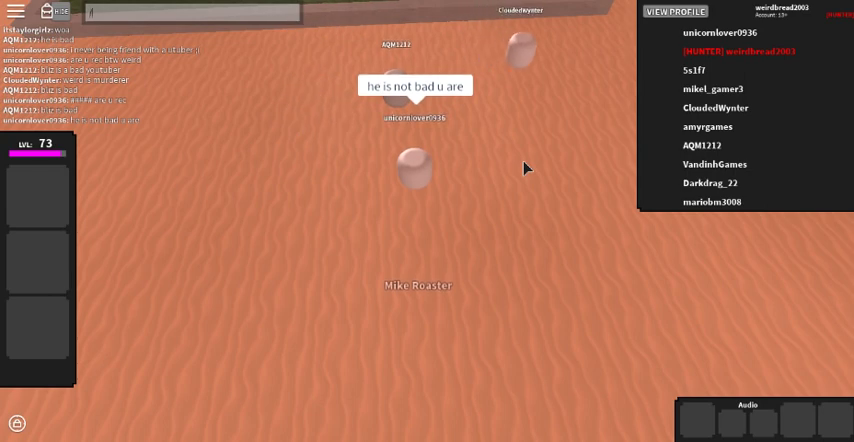
{"action": "type", "text": "yeahs."}
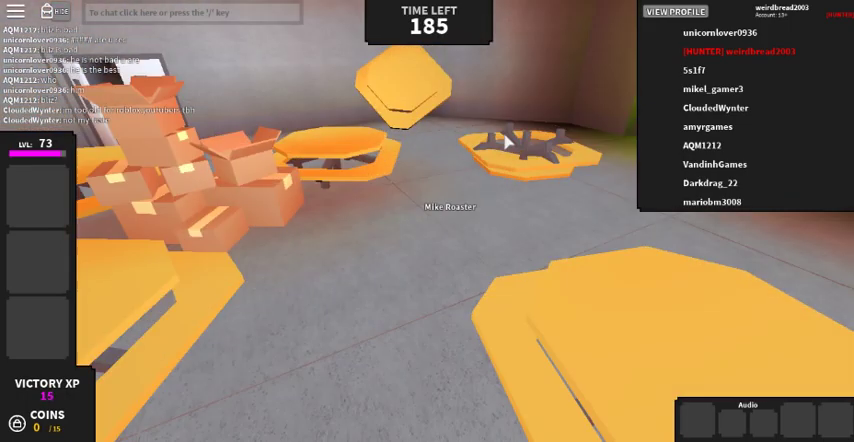
Step: Walk among the cafeteria's orange tables and stacked boxes
{"action": "key", "text": "w"}
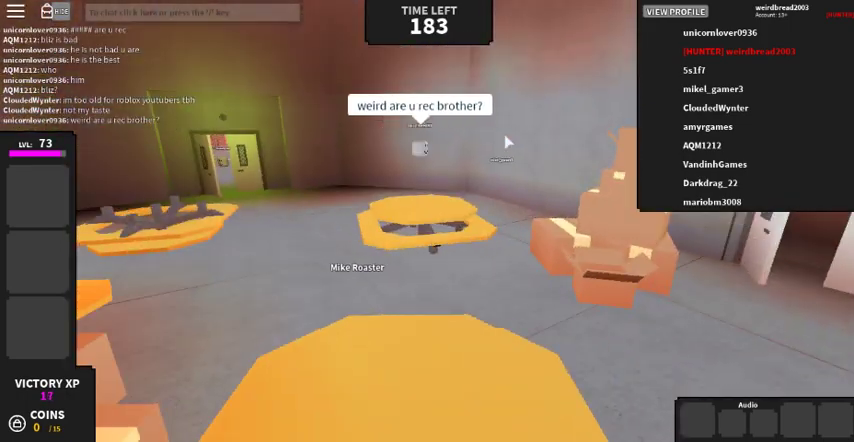
{"action": "key", "text": "w"}
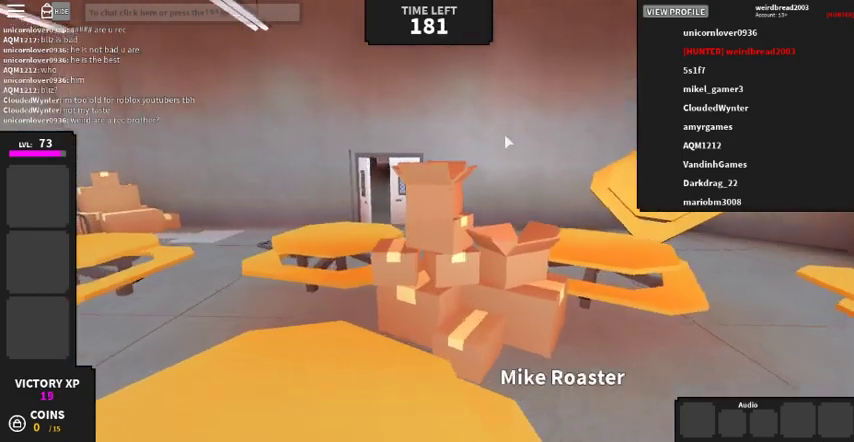
{"action": "key", "text": "w"}
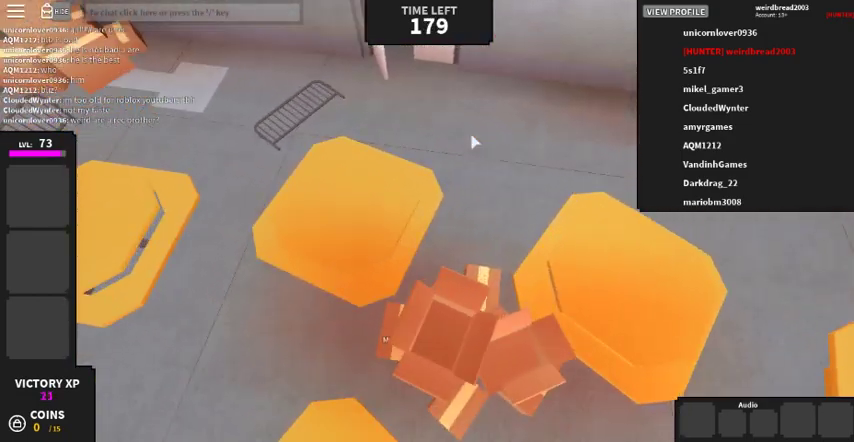
{"action": "key", "text": "w"}
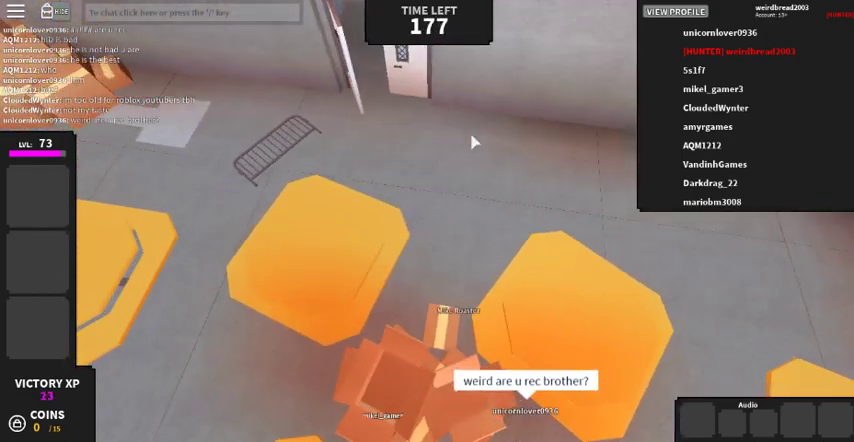
{"action": "scroll", "coordinate": [474, 142], "scroll_direction": "up", "scroll_amount": 2}
{"action": "scroll", "coordinate": [474, 142], "scroll_direction": "down", "scroll_amount": 3}
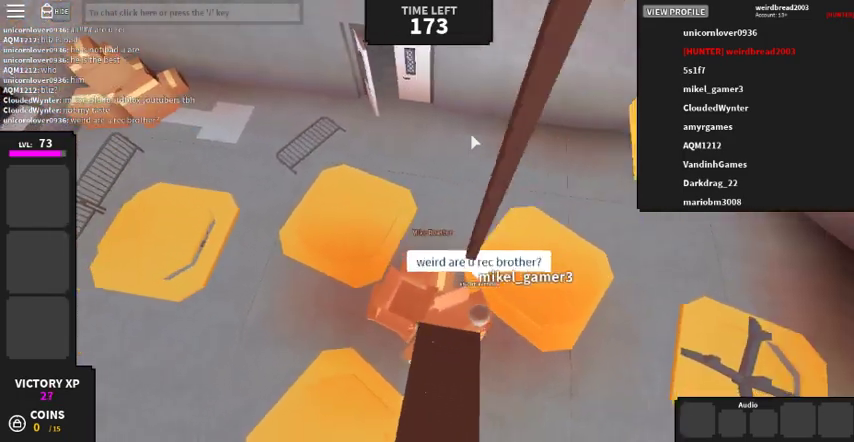
{"action": "scroll", "coordinate": [474, 142], "scroll_direction": "up", "scroll_amount": 3}
{"action": "scroll", "coordinate": [474, 142], "scroll_direction": "down", "scroll_amount": 2}
{"action": "scroll", "coordinate": [474, 142], "scroll_direction": "down", "scroll_amount": 2}
{"action": "scroll", "coordinate": [474, 142], "scroll_direction": "down", "scroll_amount": 2}
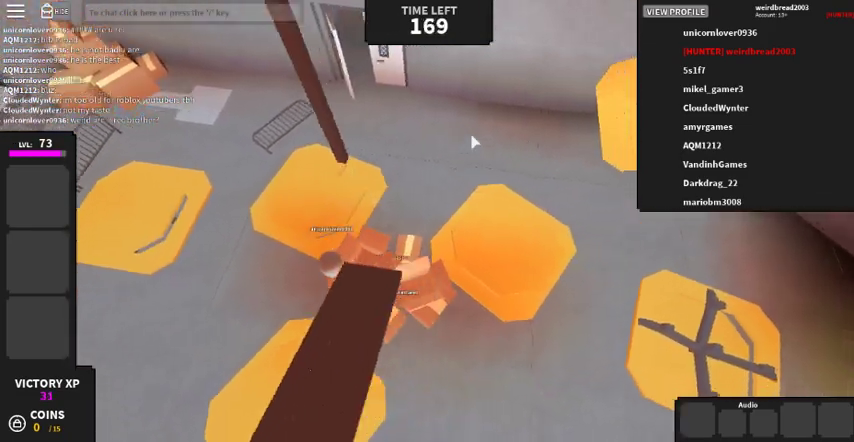
{"action": "scroll", "coordinate": [474, 142], "scroll_direction": "up", "scroll_amount": 3}
{"action": "scroll", "coordinate": [474, 142], "scroll_direction": "down", "scroll_amount": 2}
{"action": "scroll", "coordinate": [474, 142], "scroll_direction": "up", "scroll_amount": 2}
{"action": "scroll", "coordinate": [474, 142], "scroll_direction": "down", "scroll_amount": 2}
{"action": "scroll", "coordinate": [474, 142], "scroll_direction": "down", "scroll_amount": 2}
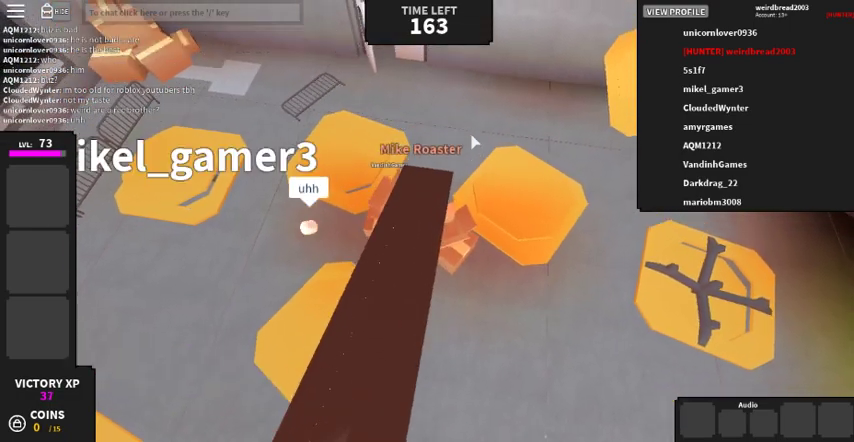
{"action": "scroll", "coordinate": [474, 142], "scroll_direction": "up", "scroll_amount": 2}
{"action": "scroll", "coordinate": [474, 142], "scroll_direction": "up", "scroll_amount": 3}
{"action": "scroll", "coordinate": [474, 142], "scroll_direction": "up", "scroll_amount": 2}
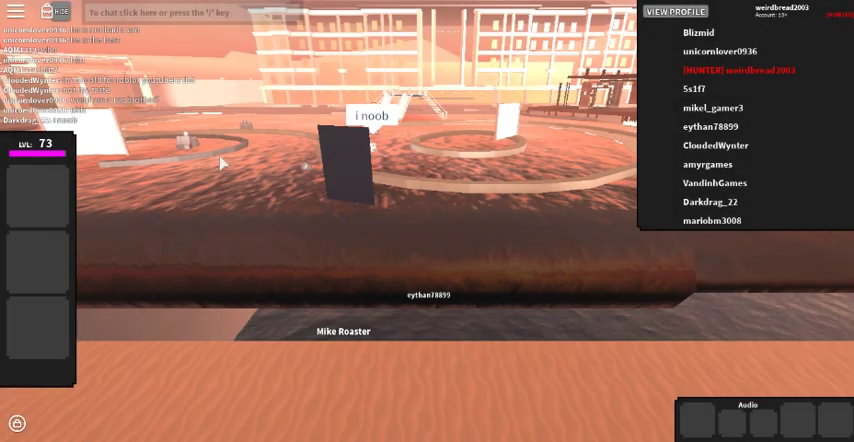
{"action": "key", "text": "slash"}
{"action": "key", "text": "Return"}
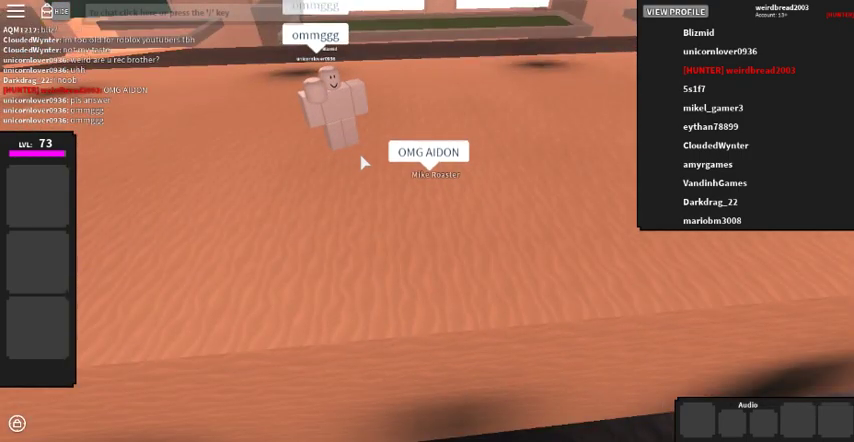
Step: View the fan's inventory and another player's inventory from the leaderboard
{"action": "left_click", "coordinate": [698, 51]}
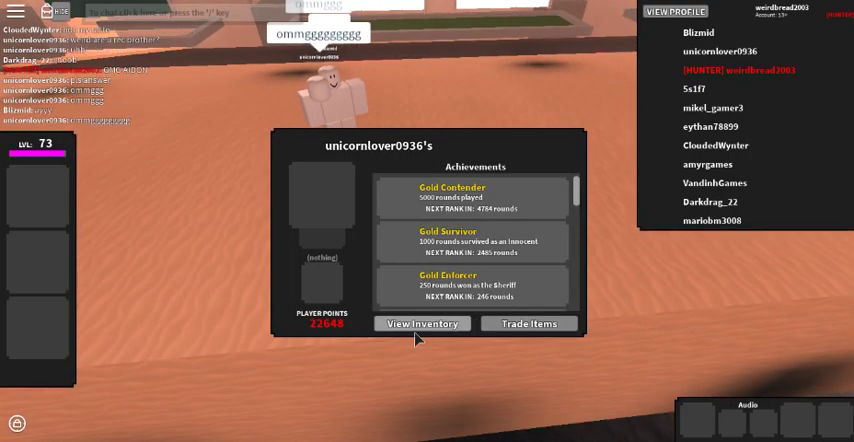
{"action": "left_click", "coordinate": [415, 326]}
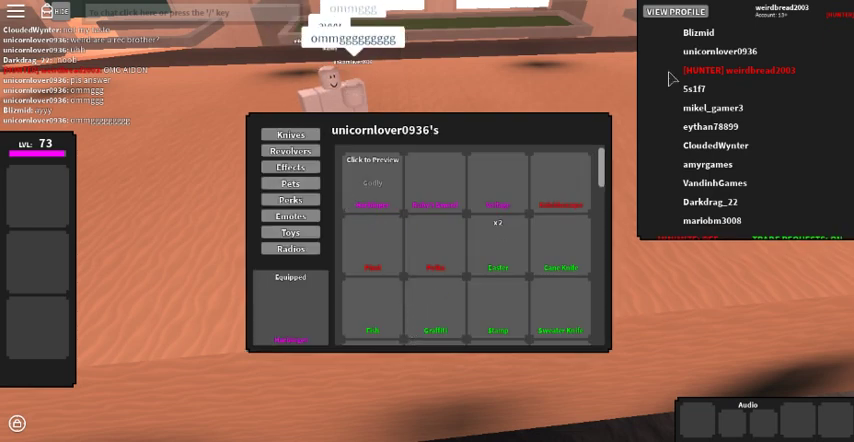
{"action": "left_click", "coordinate": [690, 33]}
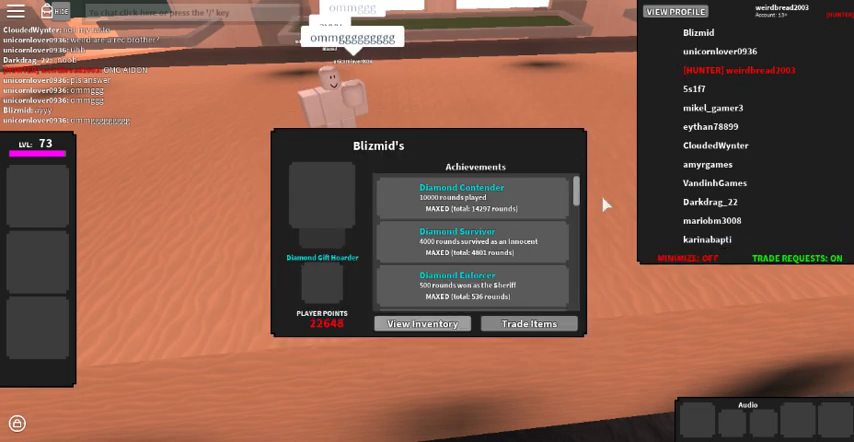
{"action": "left_click", "coordinate": [412, 324]}
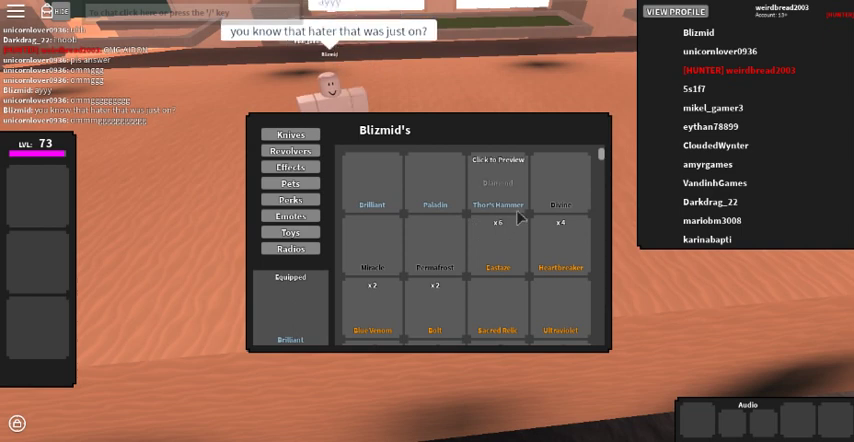
{"action": "left_click", "coordinate": [614, 124]}
Step: Browse your own knife collection and another item category
{"action": "left_click", "coordinate": [25, 196]}
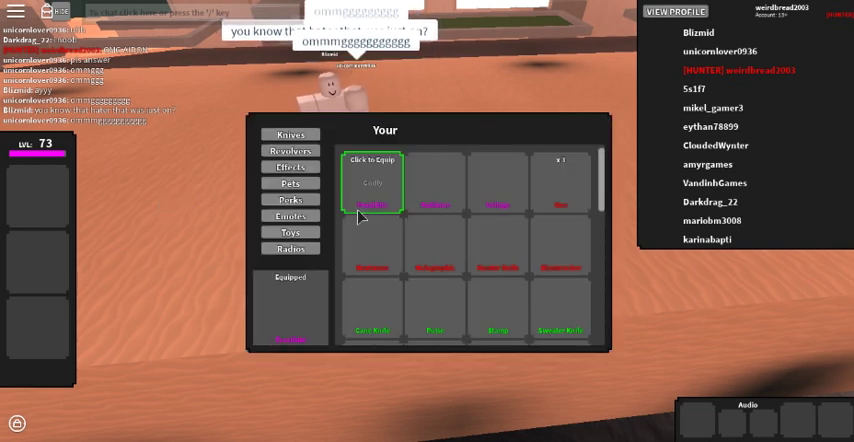
{"action": "left_click", "coordinate": [296, 137]}
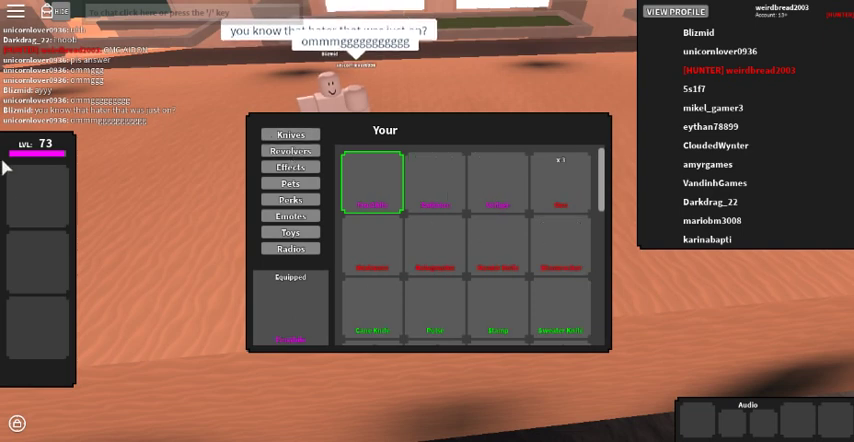
{"action": "left_click", "coordinate": [68, 190]}
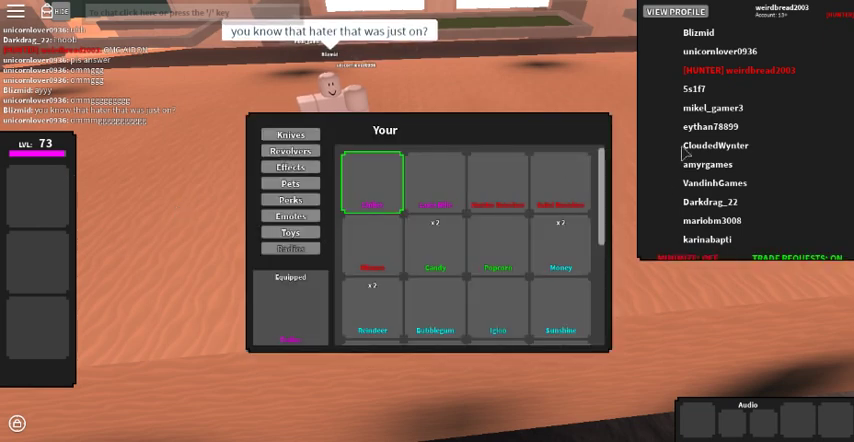
Step: Send the fan a trade request from their profile
{"action": "left_click", "coordinate": [680, 52]}
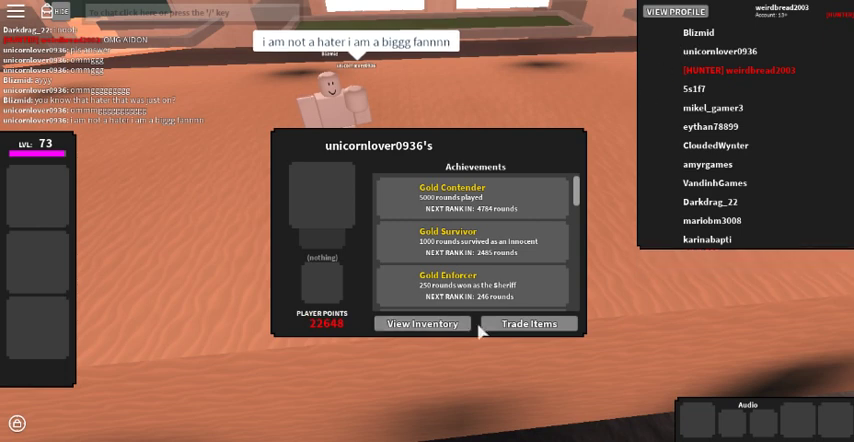
{"action": "left_click", "coordinate": [452, 328]}
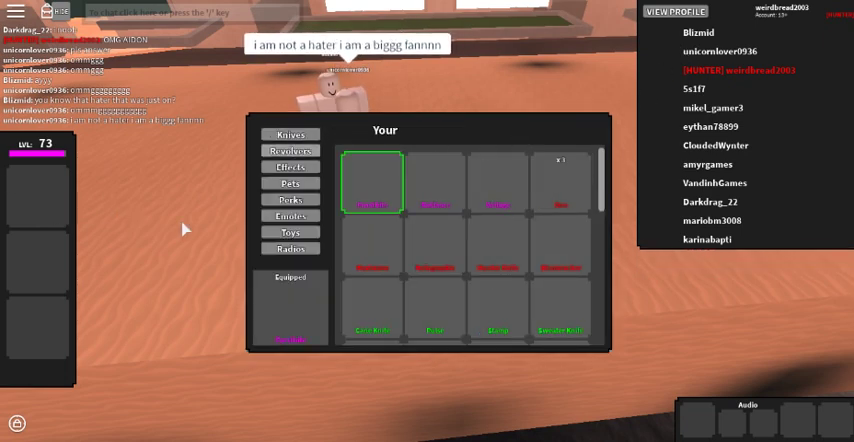
{"action": "left_click", "coordinate": [708, 55]}
{"action": "left_click", "coordinate": [566, 324]}
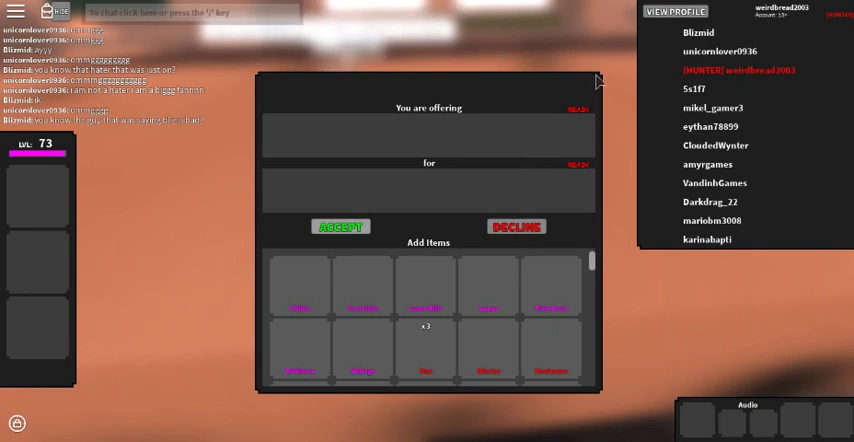
{"action": "scroll", "coordinate": [558, 104], "scroll_direction": "up", "scroll_amount": 2}
{"action": "type", "text": "Thank you for"}
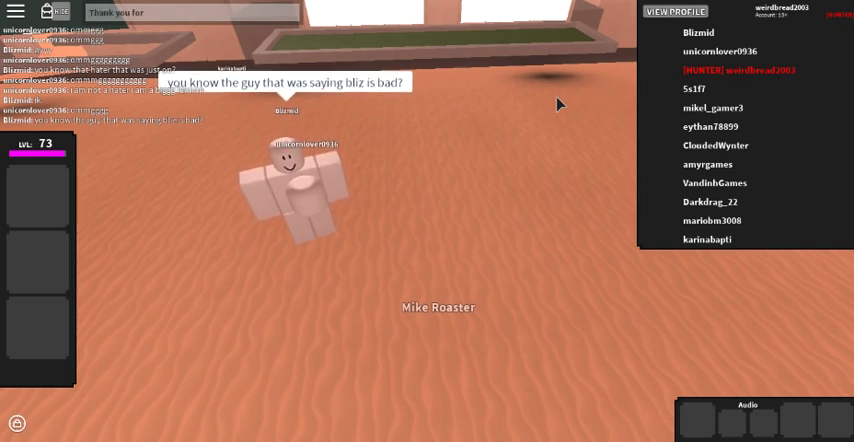
{"action": "type", "text": "defending the both of us!"}
Step: Send the thank-you message and 'btw we are recording it' in chat
{"action": "key", "text": "Return"}
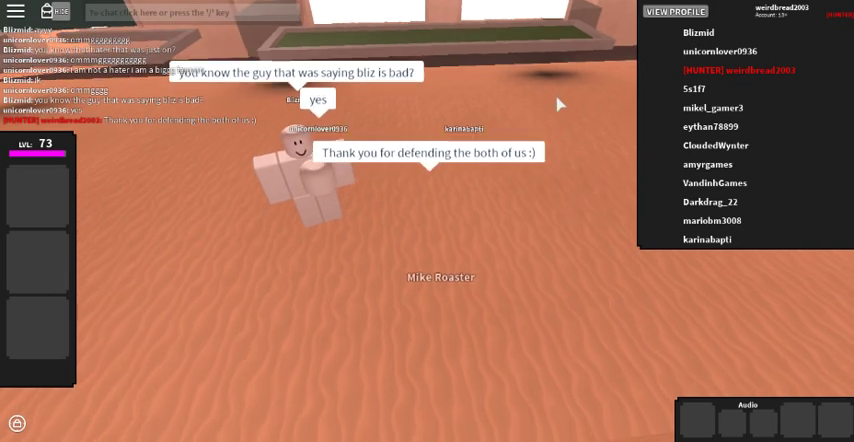
{"action": "key", "text": "slash"}
{"action": "type", "text": "lol"}
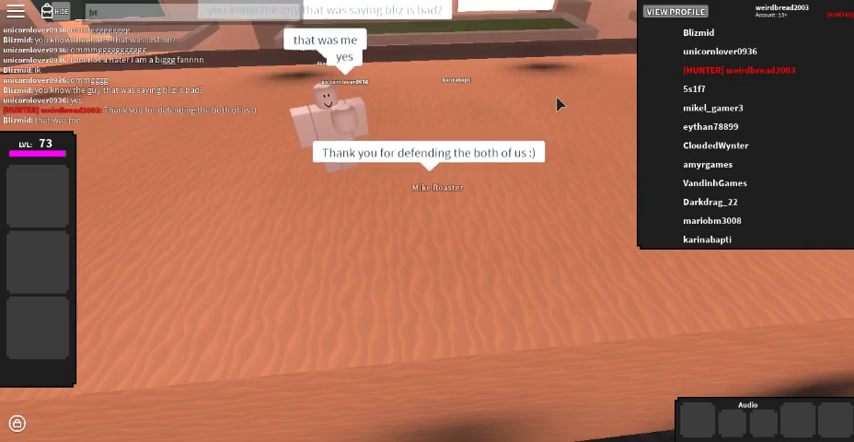
{"action": "type", "text": "btw we are recording it"}
{"action": "key", "text": "Return"}
Step: Start another chat message, then erase the unsent text
{"action": "key", "text": "slash"}
{"action": "type", "text": "so"}
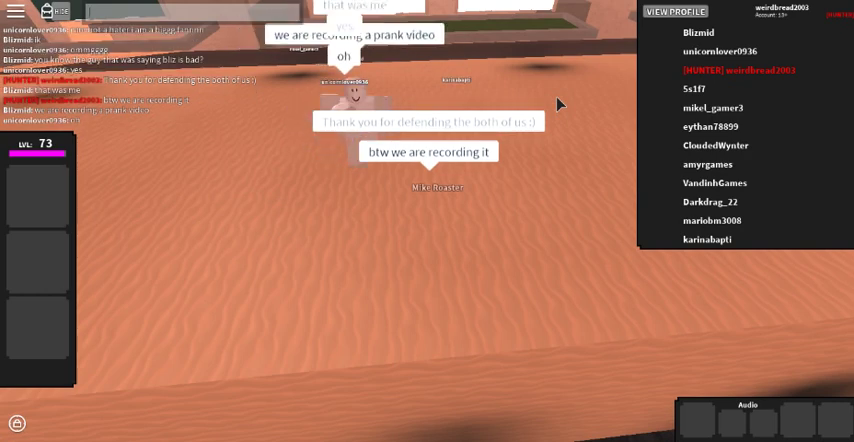
{"action": "type", "text": "You earned"}
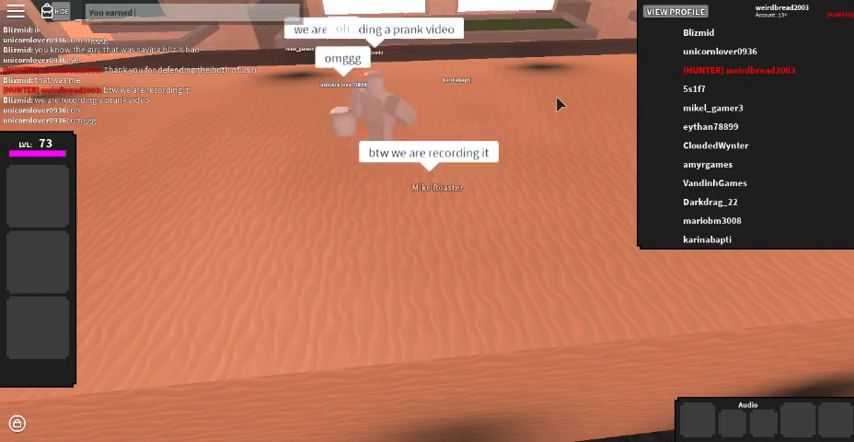
{"action": "key", "text": "BackSpace"}
{"action": "key", "text": "BackSpace"}
{"action": "key", "text": "BackSpace"}
{"action": "key", "text": "BackSpace"}
{"action": "key", "text": "BackSpace"}
{"action": "key", "text": "BackSpace"}
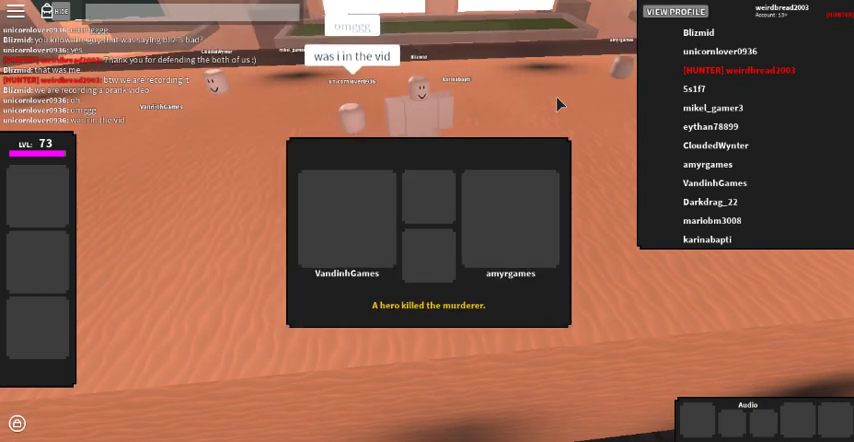
{"action": "key", "text": "Return"}
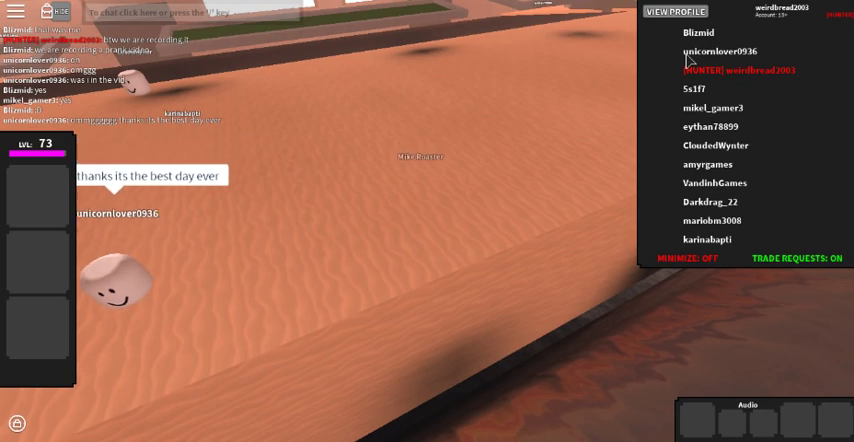
Step: Trade the fan via Trade Items, chat 'Here you', and close the trade-completed notice
{"action": "left_click", "coordinate": [690, 52]}
{"action": "left_click", "coordinate": [499, 324]}
{"action": "type", "text": "H"}
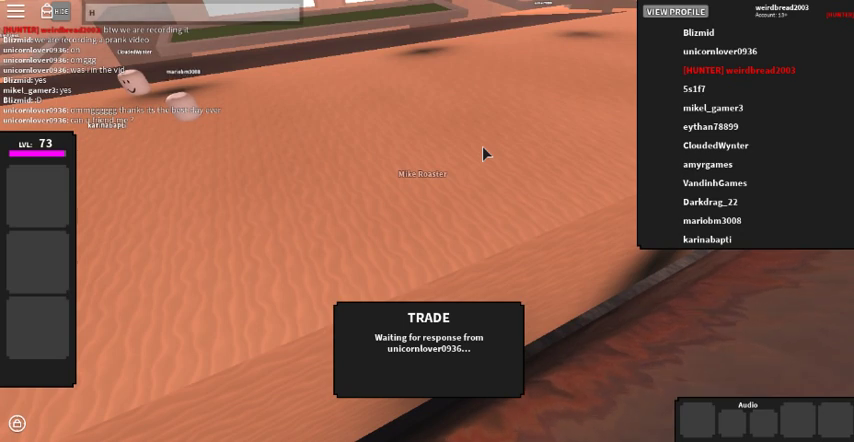
{"action": "type", "text": "ere you"}
{"action": "key", "text": "Return"}
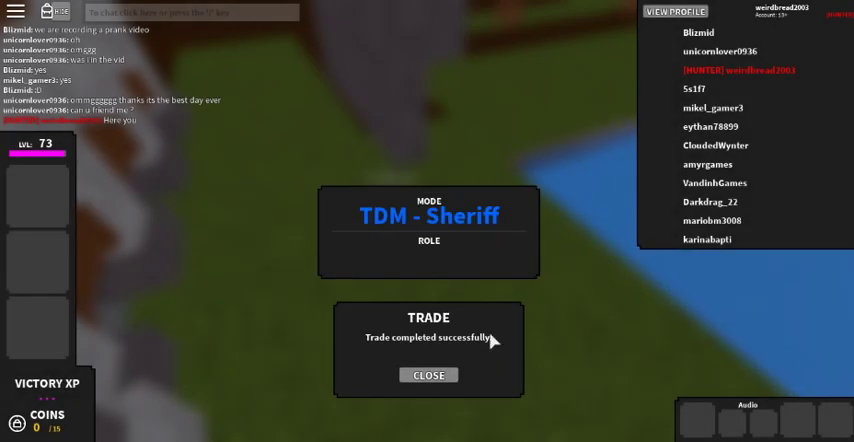
{"action": "left_click", "coordinate": [430, 376]}
{"action": "key", "text": "w"}
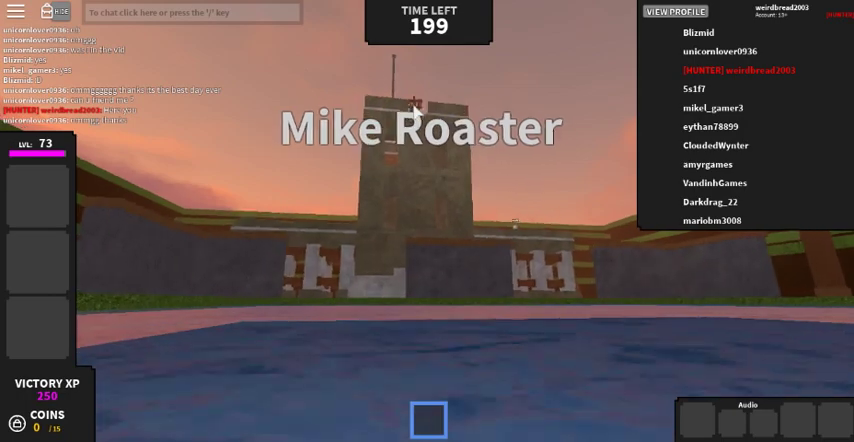
Step: Toggle the slot-1 item and cross the pool to the fence
{"action": "key", "text": "1"}
{"action": "key", "text": "w"}
{"action": "key", "text": "1"}
{"action": "key", "text": "s"}
{"action": "key", "text": "w"}
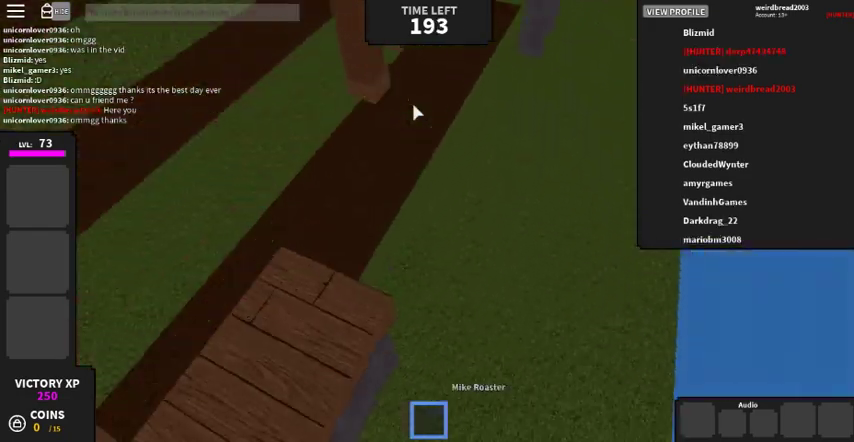
{"action": "key", "text": "Left"}
{"action": "key", "text": "Left"}
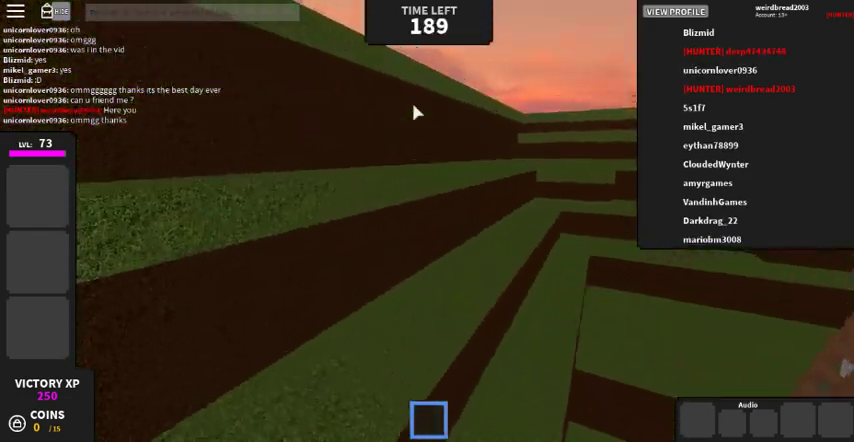
Step: Climb the terraced steps and walk along them toward the tower
{"action": "key", "text": "w"}
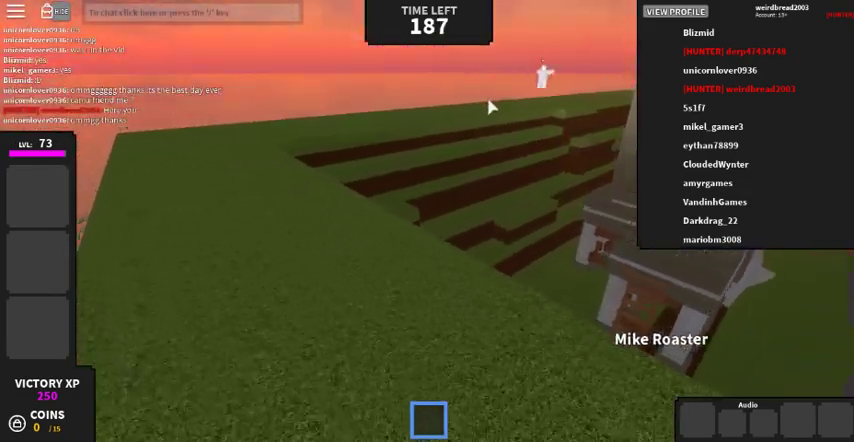
{"action": "key", "text": "w"}
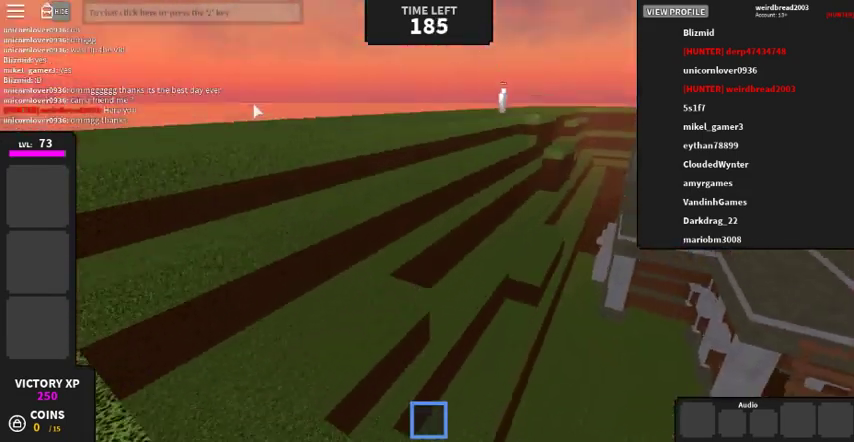
{"action": "key", "text": "w"}
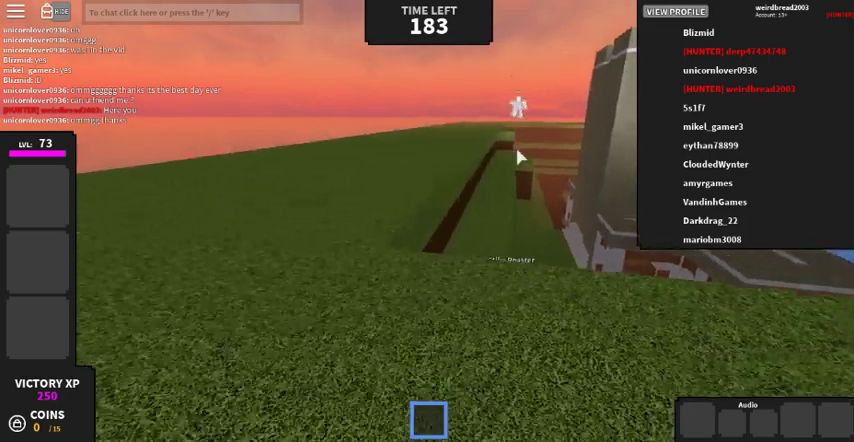
{"action": "key", "text": "w"}
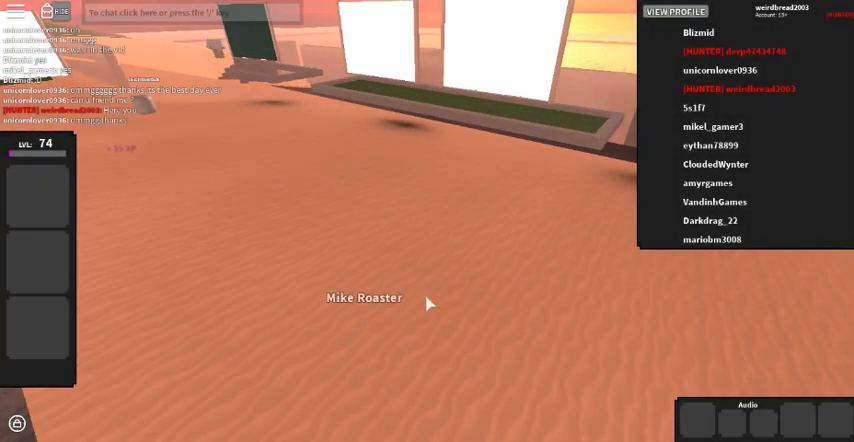
Step: Walk over the sand, then reply 'np :)' to the fan in chat
{"action": "key", "text": "w"}
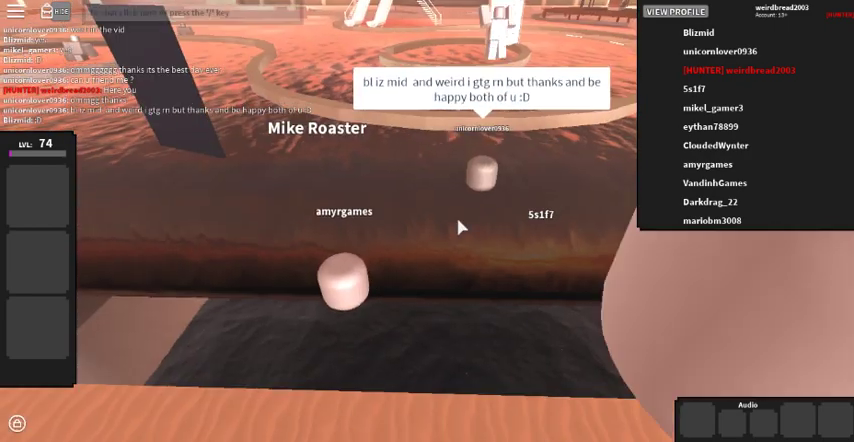
{"action": "key", "text": "slash"}
{"action": "type", "text": "np :)"}
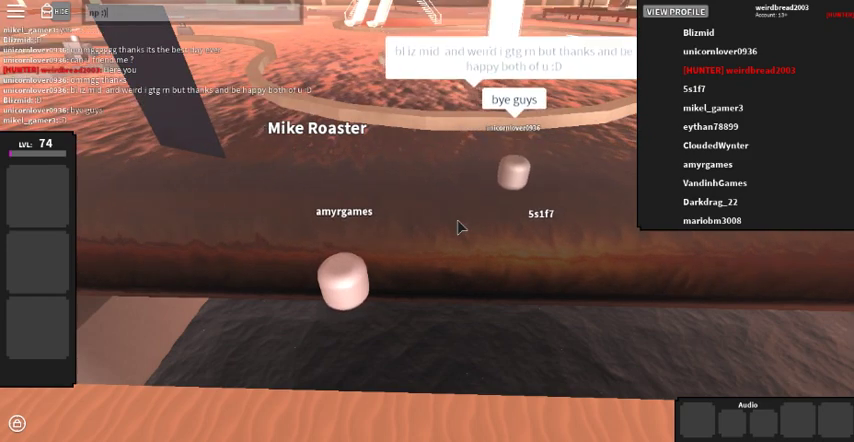
{"action": "key", "text": "Return"}
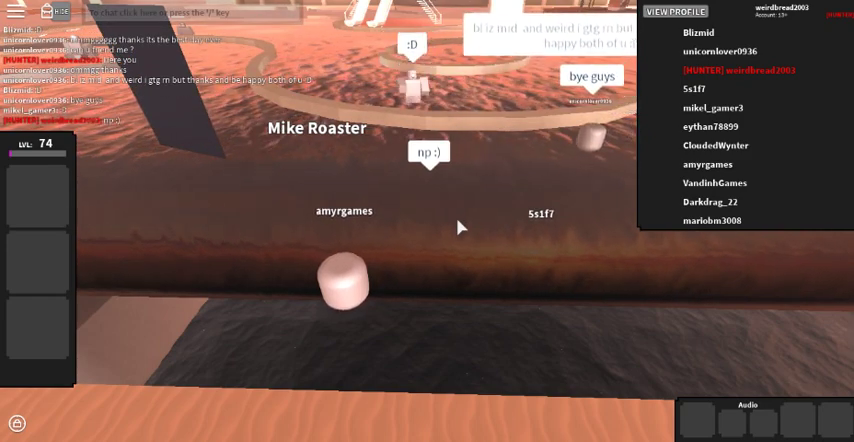